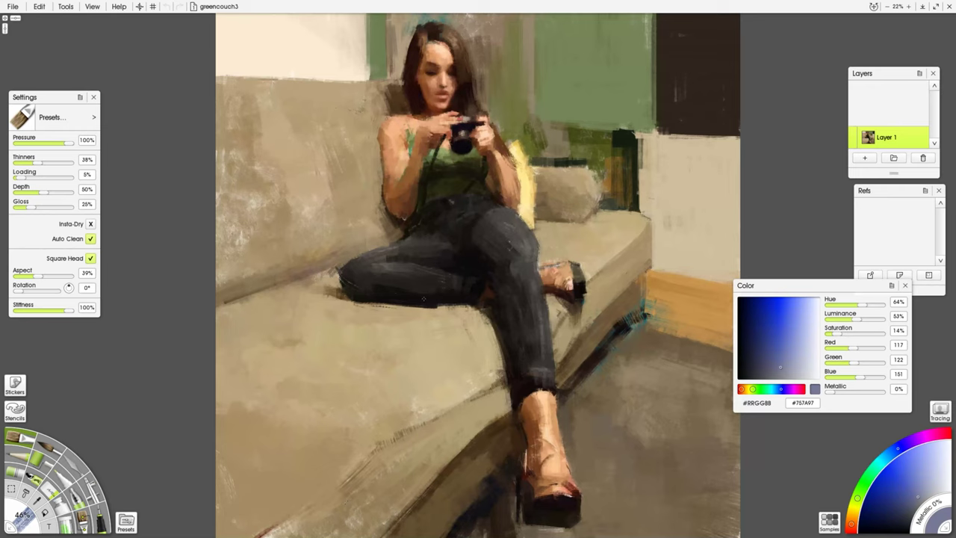
Load the Thick Gloss Square oil brush preset and enlarge the brush to 252%.
{"action": "mouse_move", "coordinate": [368, 317]}
{"action": "left_mouse_down", "text": "shift"}
{"action": "mouse_move", "coordinate": [478, 329]}
{"action": "mouse_move", "coordinate": [464, 338]}
{"action": "left_mouse_up", "text": "shift"}
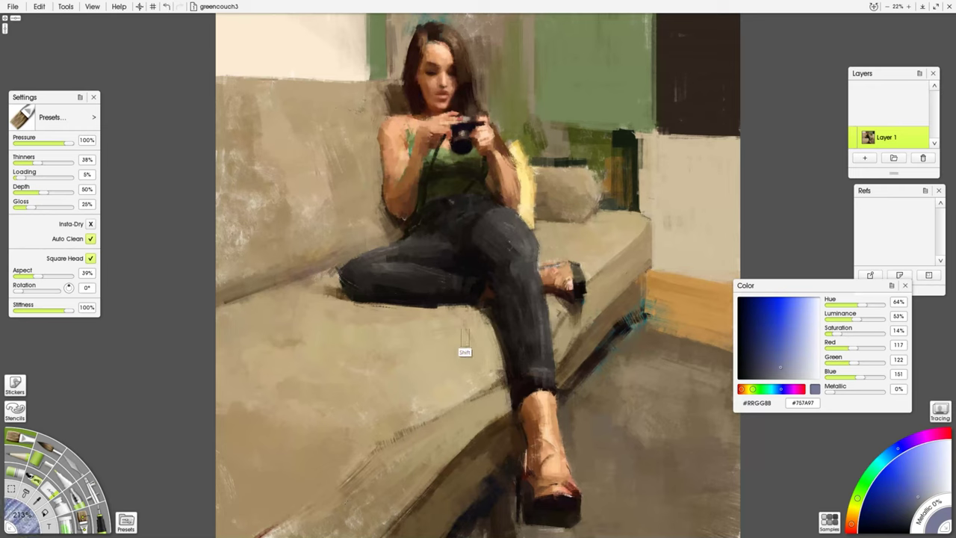
{"action": "left_click_drag", "start_coordinate": [370, 315], "coordinate": [382, 316], "text": "shift"}
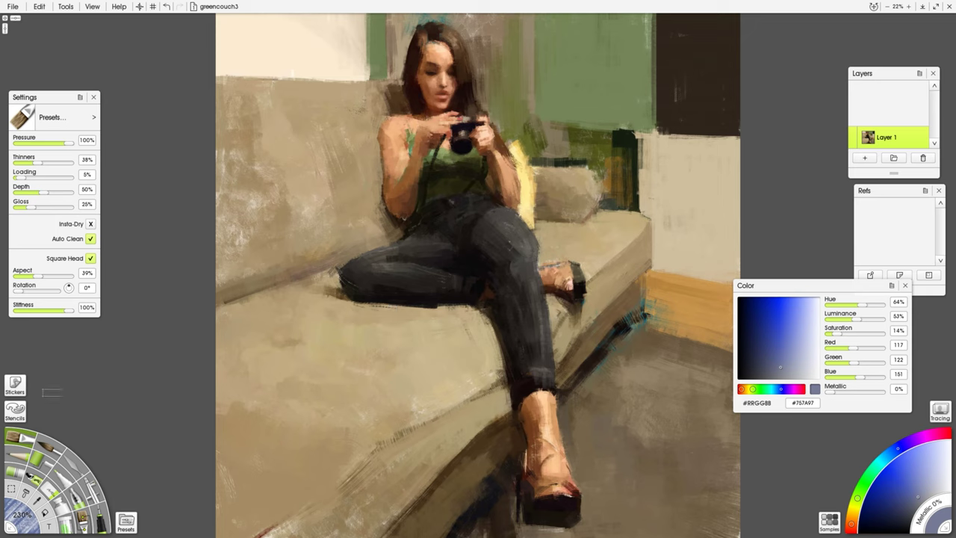
{"action": "left_click", "coordinate": [126, 520]}
{"action": "left_click_drag", "start_coordinate": [213, 220], "coordinate": [217, 283]}
{"action": "left_click", "coordinate": [168, 293]}
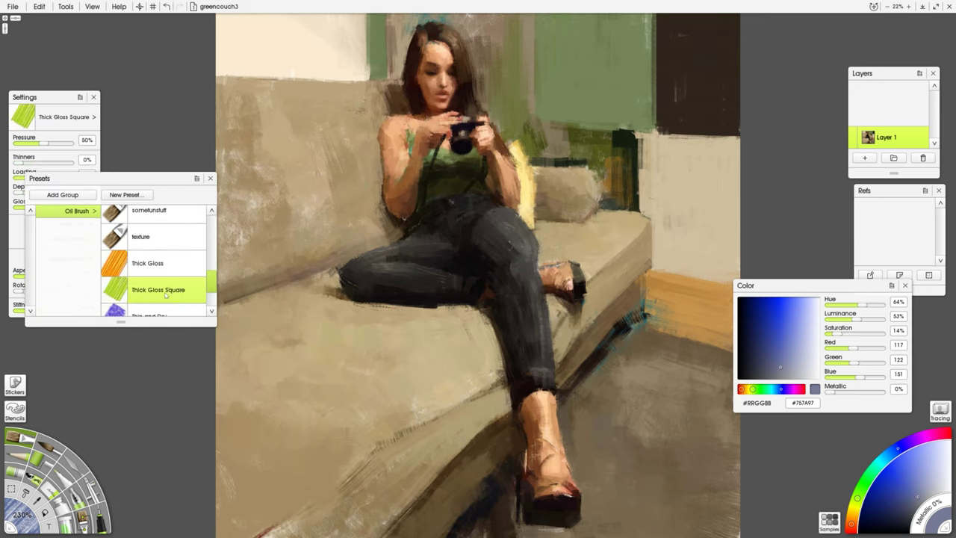
{"action": "left_click_drag", "start_coordinate": [184, 181], "coordinate": [164, 210]}
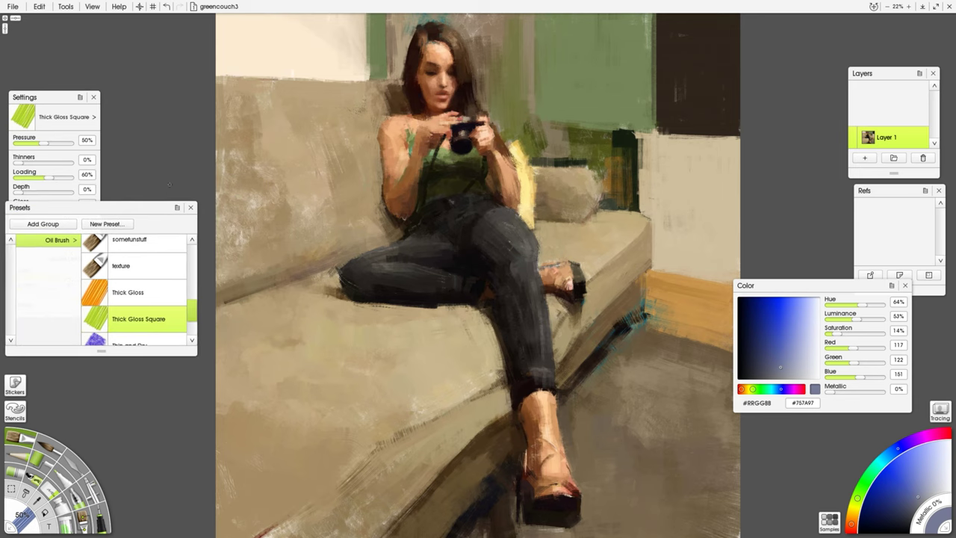
{"action": "left_click_drag", "start_coordinate": [253, 287], "coordinate": [437, 342]}
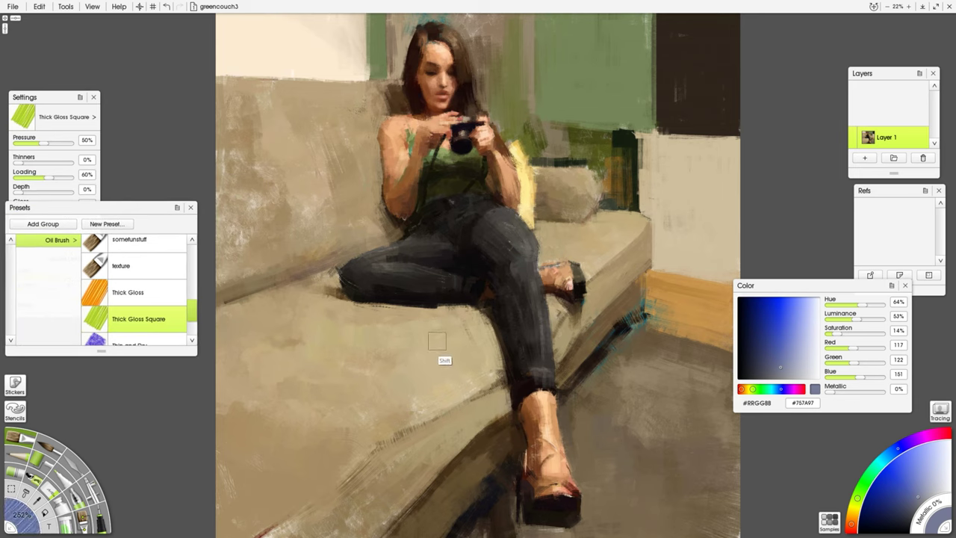
Set the oil brush's aspect to 39% and enlarge the brush to 332%.
{"action": "left_click_drag", "start_coordinate": [53, 207], "coordinate": [144, 45]}
{"action": "left_click_drag", "start_coordinate": [53, 278], "coordinate": [38, 279]}
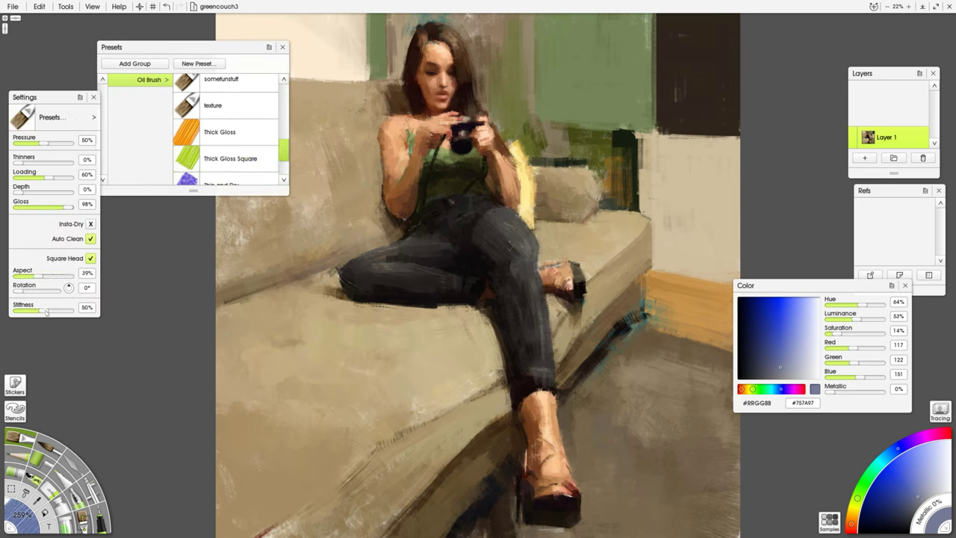
{"action": "left_click_drag", "start_coordinate": [148, 51], "coordinate": [86, 50]}
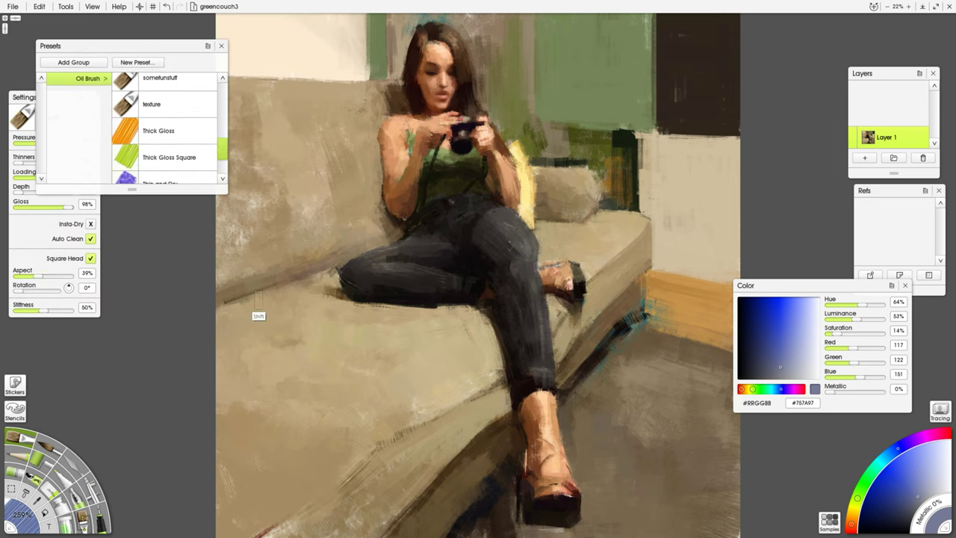
{"action": "left_click_drag", "start_coordinate": [259, 299], "coordinate": [301, 325], "text": "shift"}
Add a new layer in Multiply blend mode and try a white brush stroke over the sofa.
{"action": "left_click", "coordinate": [865, 159]}
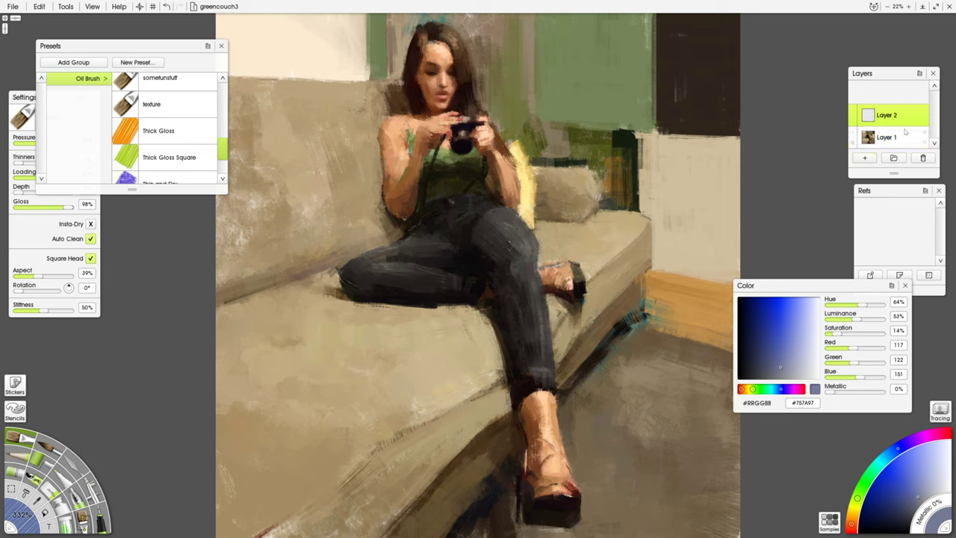
{"action": "left_click", "coordinate": [925, 120]}
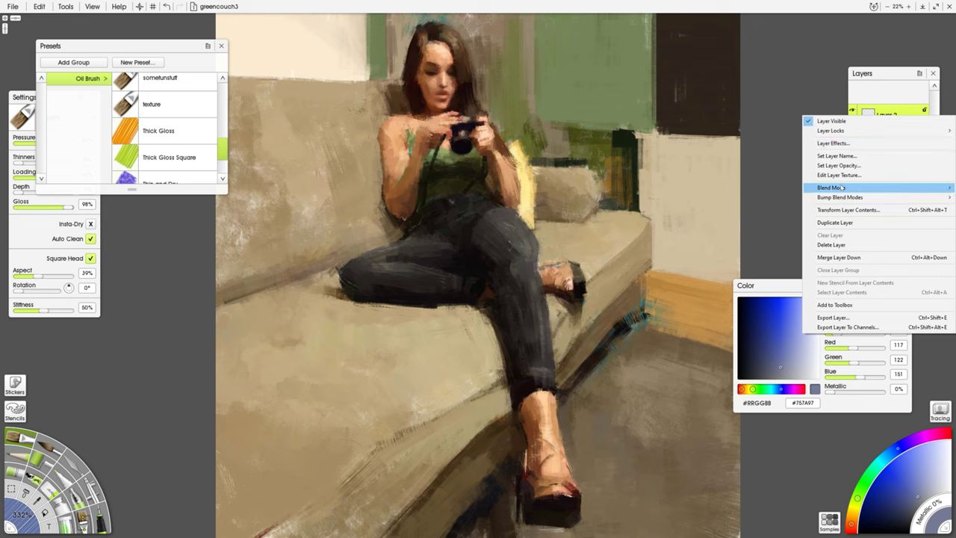
{"action": "mouse_move", "coordinate": [837, 187]}
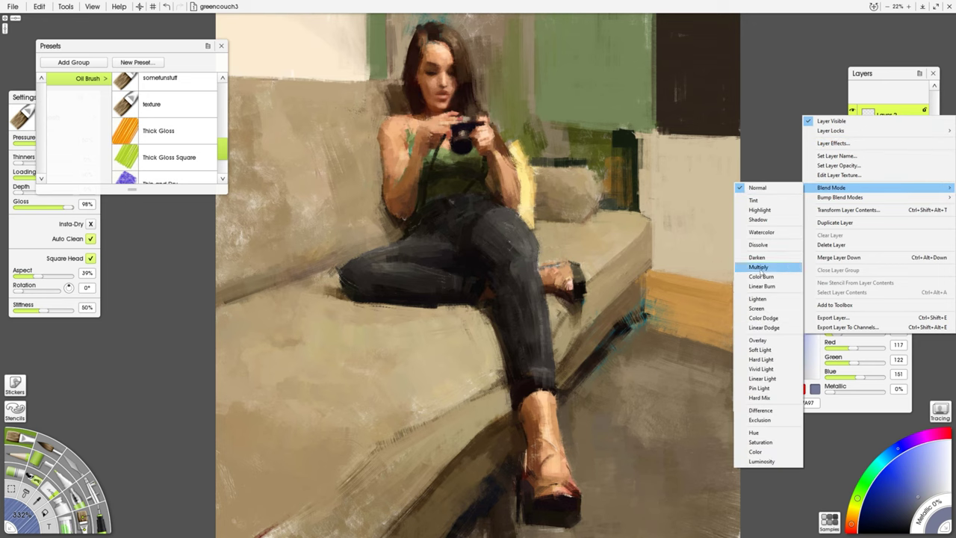
{"action": "left_click", "coordinate": [759, 267]}
{"action": "mouse_move", "coordinate": [607, 223]}
{"action": "left_mouse_down"}
{"action": "mouse_move", "coordinate": [624, 276]}
{"action": "mouse_move", "coordinate": [553, 210]}
{"action": "left_mouse_up"}
{"action": "key", "text": "ctrl+z"}
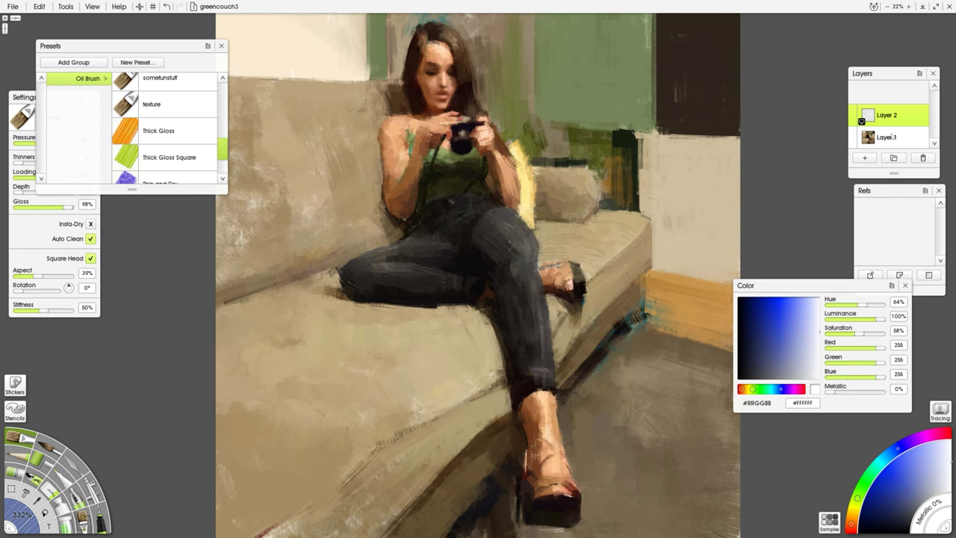
Return Layer 2's blend mode to Normal.
{"action": "left_click", "coordinate": [925, 121]}
{"action": "mouse_move", "coordinate": [830, 196]}
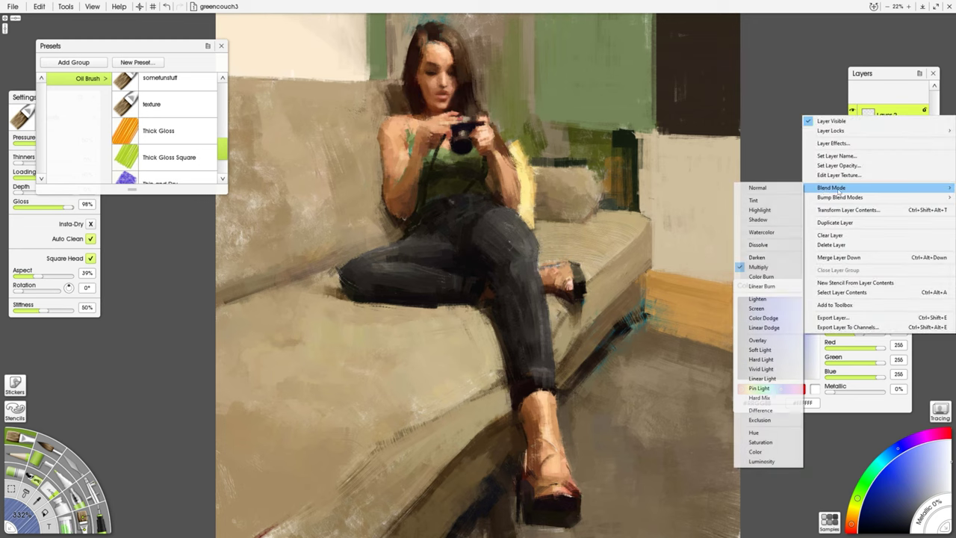
{"action": "left_click", "coordinate": [774, 189]}
Paint white strokes on Layer 2 over the far sofa seat and the woman's thigh, head and arms.
{"action": "left_click_drag", "start_coordinate": [635, 235], "coordinate": [494, 227]}
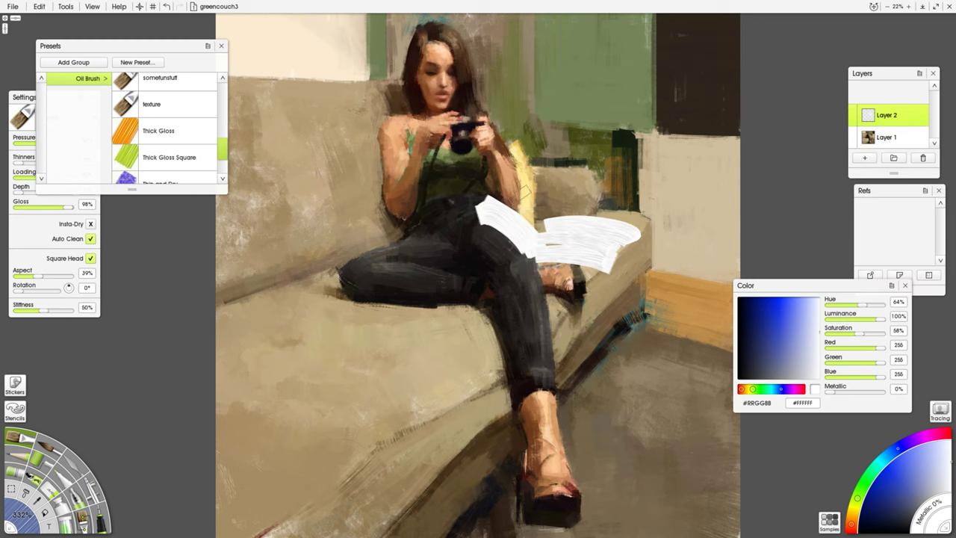
{"action": "mouse_move", "coordinate": [506, 151]}
{"action": "left_mouse_down"}
{"action": "mouse_move", "coordinate": [516, 216]}
{"action": "mouse_move", "coordinate": [509, 203]}
{"action": "mouse_move", "coordinate": [515, 209]}
{"action": "mouse_move", "coordinate": [523, 181]}
{"action": "mouse_move", "coordinate": [496, 124]}
{"action": "mouse_move", "coordinate": [480, 128]}
{"action": "mouse_move", "coordinate": [512, 153]}
{"action": "mouse_move", "coordinate": [488, 129]}
{"action": "mouse_move", "coordinate": [495, 96]}
{"action": "mouse_move", "coordinate": [452, 94]}
{"action": "mouse_move", "coordinate": [463, 51]}
{"action": "mouse_move", "coordinate": [459, 69]}
{"action": "mouse_move", "coordinate": [443, 42]}
{"action": "mouse_move", "coordinate": [432, 53]}
{"action": "mouse_move", "coordinate": [439, 67]}
{"action": "mouse_move", "coordinate": [428, 70]}
{"action": "mouse_move", "coordinate": [458, 75]}
{"action": "mouse_move", "coordinate": [440, 88]}
{"action": "mouse_move", "coordinate": [420, 84]}
{"action": "mouse_move", "coordinate": [435, 101]}
{"action": "mouse_move", "coordinate": [449, 93]}
{"action": "mouse_move", "coordinate": [419, 67]}
{"action": "mouse_move", "coordinate": [440, 109]}
{"action": "mouse_move", "coordinate": [424, 102]}
{"action": "mouse_move", "coordinate": [417, 69]}
{"action": "mouse_move", "coordinate": [415, 113]}
{"action": "mouse_move", "coordinate": [418, 64]}
{"action": "mouse_move", "coordinate": [435, 35]}
{"action": "mouse_move", "coordinate": [425, 31]}
{"action": "mouse_move", "coordinate": [457, 34]}
{"action": "mouse_move", "coordinate": [478, 68]}
{"action": "mouse_move", "coordinate": [473, 48]}
{"action": "mouse_move", "coordinate": [428, 16]}
{"action": "mouse_move", "coordinate": [484, 28]}
{"action": "mouse_move", "coordinate": [488, 45]}
{"action": "mouse_move", "coordinate": [503, 26]}
{"action": "mouse_move", "coordinate": [525, 95]}
{"action": "mouse_move", "coordinate": [519, 38]}
{"action": "mouse_move", "coordinate": [502, 31]}
{"action": "mouse_move", "coordinate": [510, 133]}
{"action": "left_mouse_up"}
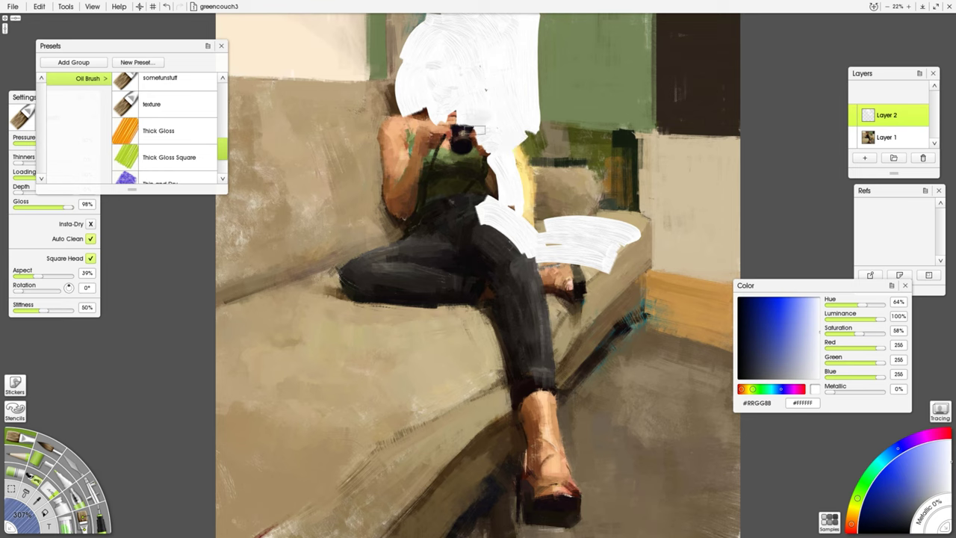
{"action": "mouse_move", "coordinate": [447, 142]}
{"action": "left_mouse_down"}
{"action": "mouse_move", "coordinate": [466, 119]}
{"action": "mouse_move", "coordinate": [461, 146]}
{"action": "mouse_move", "coordinate": [470, 153]}
{"action": "mouse_move", "coordinate": [448, 127]}
{"action": "mouse_move", "coordinate": [478, 133]}
{"action": "mouse_move", "coordinate": [462, 136]}
{"action": "mouse_move", "coordinate": [461, 104]}
{"action": "mouse_move", "coordinate": [491, 96]}
{"action": "mouse_move", "coordinate": [426, 70]}
{"action": "mouse_move", "coordinate": [409, 134]}
{"action": "mouse_move", "coordinate": [400, 111]}
{"action": "mouse_move", "coordinate": [384, 128]}
{"action": "mouse_move", "coordinate": [402, 170]}
{"action": "mouse_move", "coordinate": [393, 198]}
{"action": "mouse_move", "coordinate": [418, 148]}
{"action": "left_mouse_up"}
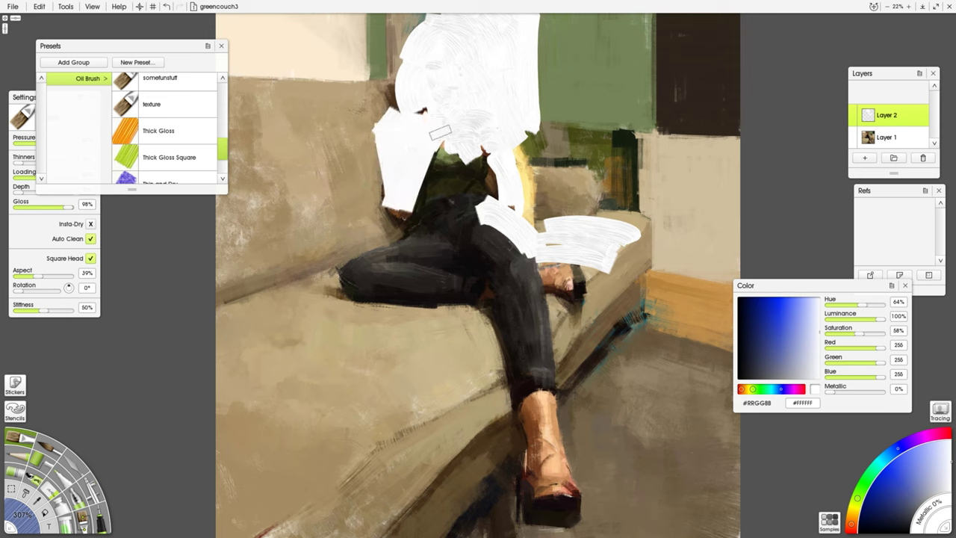
{"action": "mouse_move", "coordinate": [424, 111]}
{"action": "left_mouse_down"}
{"action": "mouse_move", "coordinate": [379, 114]}
{"action": "mouse_move", "coordinate": [379, 94]}
{"action": "mouse_move", "coordinate": [404, 101]}
{"action": "mouse_move", "coordinate": [368, 72]}
{"action": "mouse_move", "coordinate": [383, 81]}
{"action": "mouse_move", "coordinate": [367, 108]}
{"action": "mouse_move", "coordinate": [361, 208]}
{"action": "left_mouse_up"}
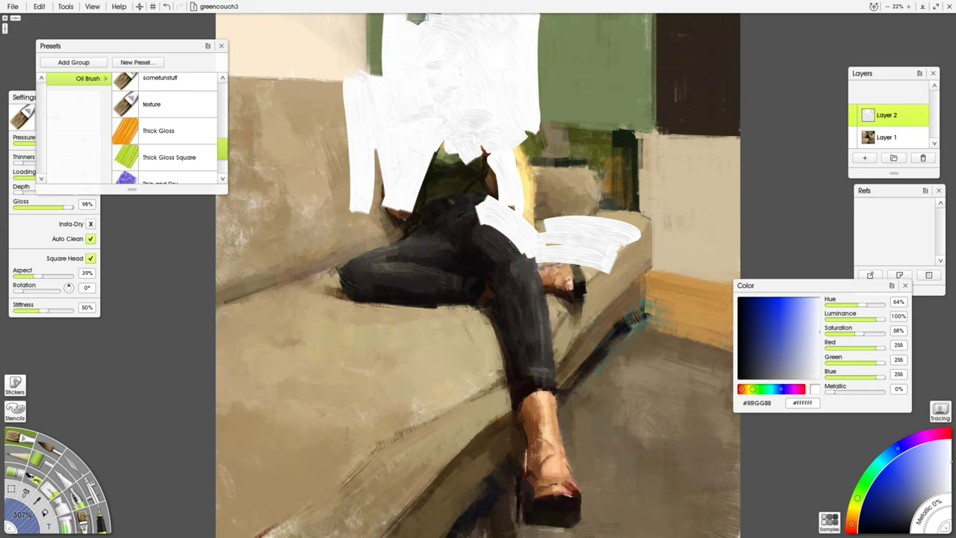
{"action": "left_click_drag", "start_coordinate": [375, 71], "coordinate": [359, 47]}
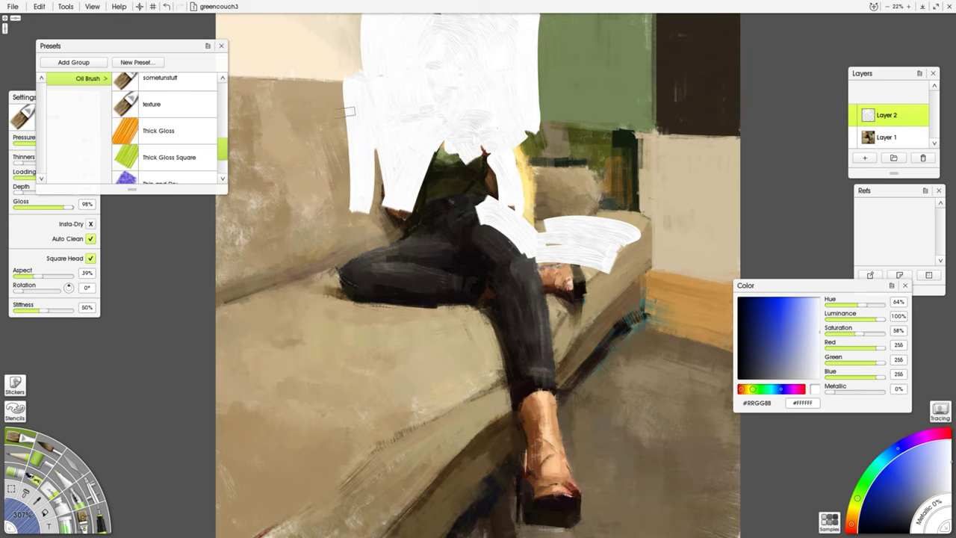
Cover the sofa back and the woman's torso and legs with white paint, enlarging the brush to 503%.
{"action": "mouse_move", "coordinate": [345, 112]}
{"action": "left_mouse_down"}
{"action": "mouse_move", "coordinate": [351, 239]}
{"action": "mouse_move", "coordinate": [318, 224]}
{"action": "mouse_move", "coordinate": [306, 239]}
{"action": "mouse_move", "coordinate": [266, 91]}
{"action": "mouse_move", "coordinate": [271, 302]}
{"action": "left_mouse_up"}
{"action": "left_click_drag", "start_coordinate": [194, 46], "coordinate": [152, 48]}
{"action": "mouse_move", "coordinate": [227, 75]}
{"action": "left_mouse_down"}
{"action": "mouse_move", "coordinate": [295, 276]}
{"action": "mouse_move", "coordinate": [224, 104]}
{"action": "mouse_move", "coordinate": [235, 303]}
{"action": "mouse_move", "coordinate": [242, 82]}
{"action": "mouse_move", "coordinate": [293, 99]}
{"action": "mouse_move", "coordinate": [351, 99]}
{"action": "mouse_move", "coordinate": [236, 87]}
{"action": "mouse_move", "coordinate": [254, 30]}
{"action": "mouse_move", "coordinate": [288, 30]}
{"action": "mouse_move", "coordinate": [316, 68]}
{"action": "mouse_move", "coordinate": [355, 73]}
{"action": "mouse_move", "coordinate": [345, 81]}
{"action": "left_mouse_up"}
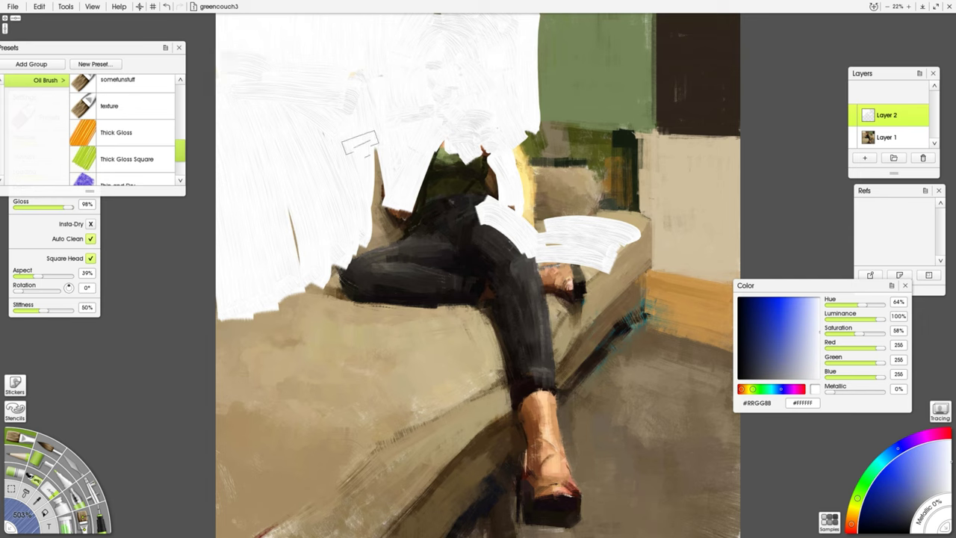
{"action": "mouse_move", "coordinate": [362, 144]}
{"action": "left_mouse_down"}
{"action": "mouse_move", "coordinate": [388, 224]}
{"action": "mouse_move", "coordinate": [419, 181]}
{"action": "mouse_move", "coordinate": [402, 236]}
{"action": "mouse_move", "coordinate": [453, 173]}
{"action": "mouse_move", "coordinate": [439, 158]}
{"action": "mouse_move", "coordinate": [470, 168]}
{"action": "mouse_move", "coordinate": [422, 181]}
{"action": "mouse_move", "coordinate": [487, 187]}
{"action": "mouse_move", "coordinate": [435, 193]}
{"action": "mouse_move", "coordinate": [437, 214]}
{"action": "mouse_move", "coordinate": [488, 177]}
{"action": "mouse_move", "coordinate": [464, 142]}
{"action": "mouse_move", "coordinate": [436, 158]}
{"action": "mouse_move", "coordinate": [458, 143]}
{"action": "mouse_move", "coordinate": [486, 207]}
{"action": "mouse_move", "coordinate": [490, 180]}
{"action": "mouse_move", "coordinate": [486, 205]}
{"action": "mouse_move", "coordinate": [457, 227]}
{"action": "mouse_move", "coordinate": [429, 218]}
{"action": "mouse_move", "coordinate": [459, 259]}
{"action": "mouse_move", "coordinate": [418, 224]}
{"action": "mouse_move", "coordinate": [477, 263]}
{"action": "mouse_move", "coordinate": [411, 243]}
{"action": "mouse_move", "coordinate": [353, 271]}
{"action": "mouse_move", "coordinate": [397, 254]}
{"action": "mouse_move", "coordinate": [365, 245]}
{"action": "mouse_move", "coordinate": [431, 228]}
{"action": "mouse_move", "coordinate": [344, 281]}
{"action": "mouse_move", "coordinate": [465, 288]}
{"action": "mouse_move", "coordinate": [352, 291]}
{"action": "mouse_move", "coordinate": [489, 308]}
{"action": "mouse_move", "coordinate": [474, 273]}
{"action": "mouse_move", "coordinate": [514, 277]}
{"action": "mouse_move", "coordinate": [475, 263]}
{"action": "mouse_move", "coordinate": [475, 216]}
{"action": "mouse_move", "coordinate": [508, 287]}
{"action": "mouse_move", "coordinate": [496, 256]}
{"action": "mouse_move", "coordinate": [529, 296]}
{"action": "mouse_move", "coordinate": [503, 200]}
{"action": "mouse_move", "coordinate": [541, 377]}
{"action": "mouse_move", "coordinate": [507, 306]}
{"action": "mouse_move", "coordinate": [547, 396]}
{"action": "mouse_move", "coordinate": [537, 403]}
{"action": "mouse_move", "coordinate": [511, 293]}
{"action": "mouse_move", "coordinate": [503, 318]}
{"action": "mouse_move", "coordinate": [544, 441]}
{"action": "mouse_move", "coordinate": [545, 412]}
{"action": "mouse_move", "coordinate": [544, 490]}
{"action": "mouse_move", "coordinate": [532, 379]}
{"action": "mouse_move", "coordinate": [537, 495]}
{"action": "mouse_move", "coordinate": [547, 487]}
{"action": "mouse_move", "coordinate": [540, 510]}
{"action": "mouse_move", "coordinate": [583, 506]}
{"action": "mouse_move", "coordinate": [542, 517]}
{"action": "mouse_move", "coordinate": [533, 449]}
{"action": "mouse_move", "coordinate": [523, 520]}
{"action": "left_mouse_up"}
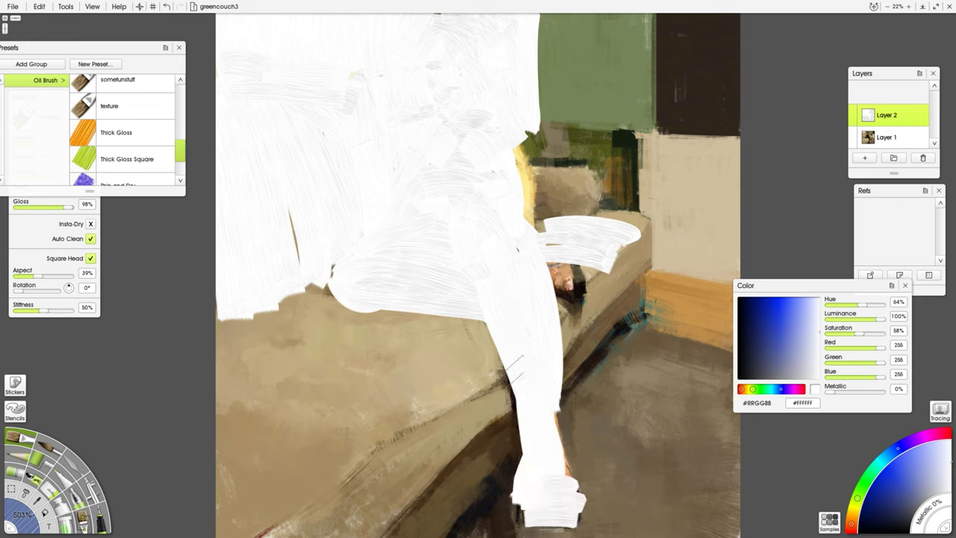
Paint the sofa's front and seat white, setting the brush stiffness to 87% along the way.
{"action": "left_click_drag", "start_coordinate": [490, 387], "coordinate": [445, 458]}
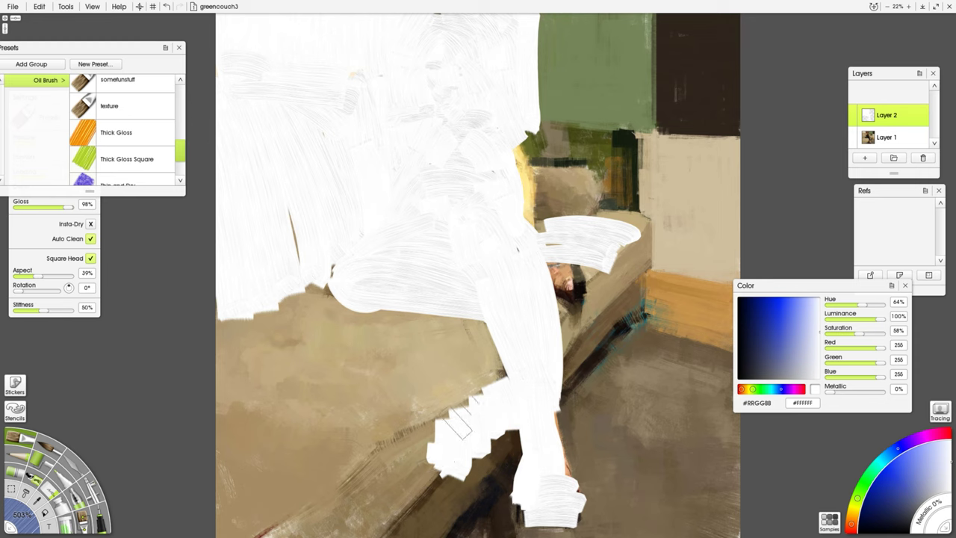
{"action": "mouse_move", "coordinate": [459, 423]}
{"action": "left_mouse_down"}
{"action": "mouse_move", "coordinate": [299, 526]}
{"action": "mouse_move", "coordinate": [366, 515]}
{"action": "mouse_move", "coordinate": [486, 412]}
{"action": "left_mouse_up"}
{"action": "left_click_drag", "start_coordinate": [45, 311], "coordinate": [63, 310]}
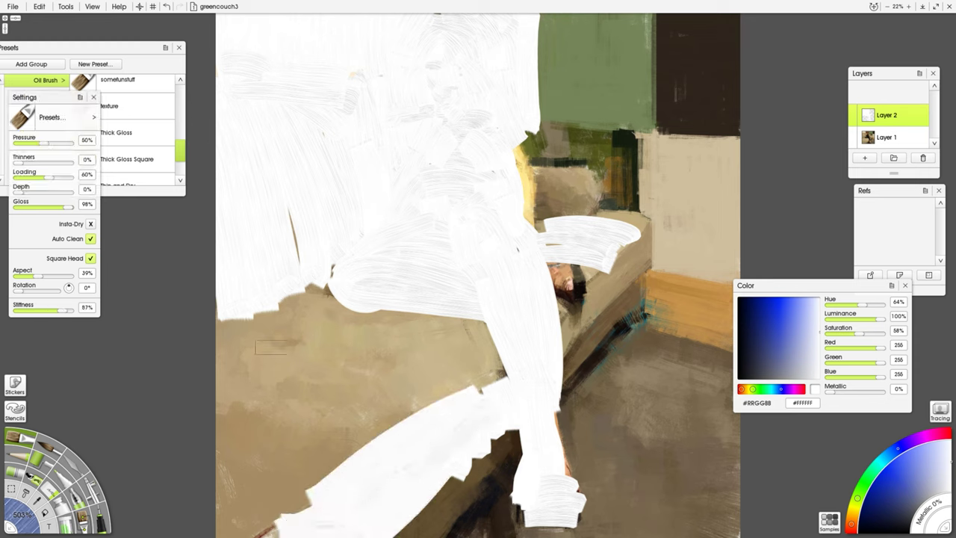
{"action": "mouse_move", "coordinate": [360, 456]}
{"action": "left_mouse_down"}
{"action": "mouse_move", "coordinate": [478, 363]}
{"action": "mouse_move", "coordinate": [486, 376]}
{"action": "mouse_move", "coordinate": [400, 419]}
{"action": "mouse_move", "coordinate": [506, 364]}
{"action": "mouse_move", "coordinate": [471, 346]}
{"action": "mouse_move", "coordinate": [272, 387]}
{"action": "mouse_move", "coordinate": [219, 381]}
{"action": "mouse_move", "coordinate": [257, 336]}
{"action": "mouse_move", "coordinate": [322, 359]}
{"action": "mouse_move", "coordinate": [327, 334]}
{"action": "mouse_move", "coordinate": [256, 316]}
{"action": "mouse_move", "coordinate": [331, 299]}
{"action": "left_mouse_up"}
{"action": "mouse_move", "coordinate": [356, 336]}
{"action": "left_mouse_down"}
{"action": "mouse_move", "coordinate": [481, 347]}
{"action": "mouse_move", "coordinate": [320, 364]}
{"action": "mouse_move", "coordinate": [397, 327]}
{"action": "mouse_move", "coordinate": [462, 323]}
{"action": "left_mouse_up"}
{"action": "mouse_move", "coordinate": [270, 397]}
{"action": "left_mouse_down"}
{"action": "mouse_move", "coordinate": [272, 336]}
{"action": "mouse_move", "coordinate": [290, 379]}
{"action": "mouse_move", "coordinate": [246, 377]}
{"action": "mouse_move", "coordinate": [222, 414]}
{"action": "mouse_move", "coordinate": [214, 463]}
{"action": "mouse_move", "coordinate": [270, 482]}
{"action": "mouse_move", "coordinate": [270, 528]}
{"action": "mouse_move", "coordinate": [308, 428]}
{"action": "mouse_move", "coordinate": [354, 457]}
{"action": "mouse_move", "coordinate": [340, 459]}
{"action": "mouse_move", "coordinate": [287, 343]}
{"action": "mouse_move", "coordinate": [349, 363]}
{"action": "mouse_move", "coordinate": [254, 366]}
{"action": "left_mouse_up"}
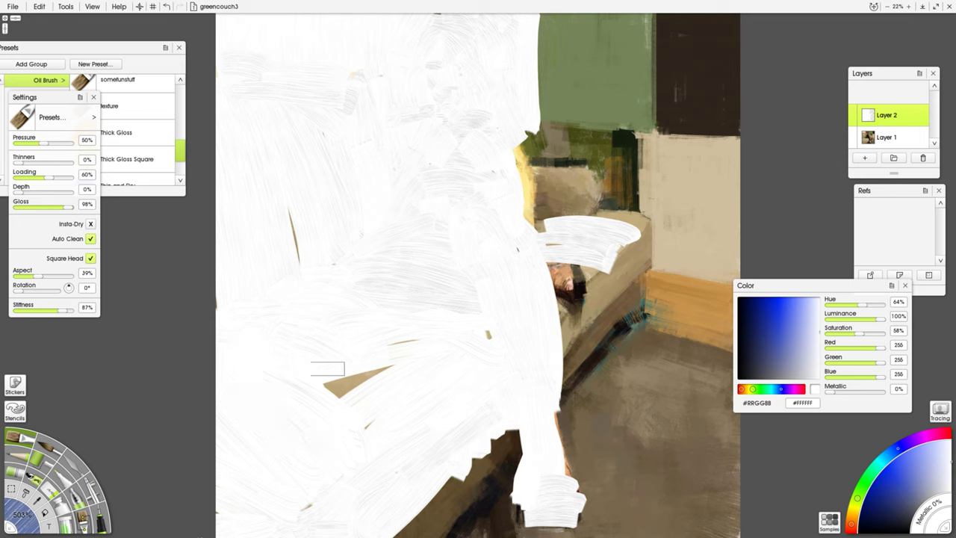
{"action": "mouse_move", "coordinate": [327, 369]}
{"action": "left_mouse_down"}
{"action": "mouse_move", "coordinate": [409, 375]}
{"action": "mouse_move", "coordinate": [457, 348]}
{"action": "left_mouse_up"}
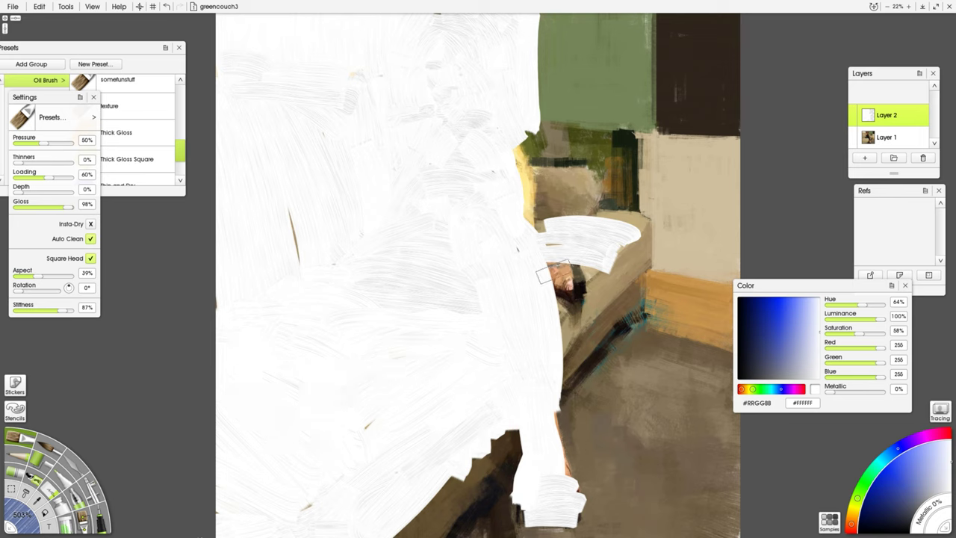
Cover the woman's rear foot, the sofa's far end and the wall behind it with white at 462% brush size.
{"action": "mouse_move", "coordinate": [552, 271]}
{"action": "left_mouse_down"}
{"action": "mouse_move", "coordinate": [573, 298]}
{"action": "mouse_move", "coordinate": [576, 281]}
{"action": "mouse_move", "coordinate": [611, 295]}
{"action": "mouse_move", "coordinate": [596, 268]}
{"action": "mouse_move", "coordinate": [573, 321]}
{"action": "mouse_move", "coordinate": [649, 250]}
{"action": "mouse_move", "coordinate": [570, 330]}
{"action": "mouse_move", "coordinate": [584, 311]}
{"action": "mouse_move", "coordinate": [564, 358]}
{"action": "mouse_move", "coordinate": [554, 305]}
{"action": "left_mouse_up"}
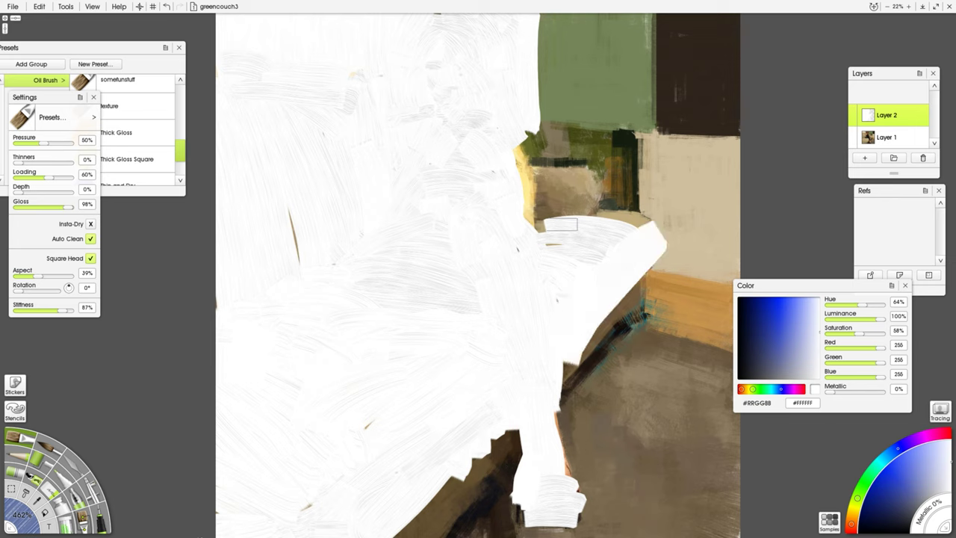
{"action": "mouse_move", "coordinate": [562, 224]}
{"action": "left_mouse_down"}
{"action": "mouse_move", "coordinate": [532, 215]}
{"action": "mouse_move", "coordinate": [505, 142]}
{"action": "mouse_move", "coordinate": [546, 191]}
{"action": "mouse_move", "coordinate": [588, 185]}
{"action": "mouse_move", "coordinate": [562, 176]}
{"action": "mouse_move", "coordinate": [561, 196]}
{"action": "mouse_move", "coordinate": [577, 213]}
{"action": "mouse_move", "coordinate": [608, 212]}
{"action": "mouse_move", "coordinate": [654, 236]}
{"action": "left_mouse_up"}
{"action": "mouse_move", "coordinate": [613, 187]}
{"action": "left_mouse_down"}
{"action": "mouse_move", "coordinate": [603, 138]}
{"action": "mouse_move", "coordinate": [541, 142]}
{"action": "mouse_move", "coordinate": [580, 159]}
{"action": "left_mouse_up"}
{"action": "mouse_move", "coordinate": [534, 124]}
{"action": "left_mouse_down"}
{"action": "mouse_move", "coordinate": [560, 30]}
{"action": "mouse_move", "coordinate": [658, 34]}
{"action": "mouse_move", "coordinate": [572, 119]}
{"action": "mouse_move", "coordinate": [547, 76]}
{"action": "mouse_move", "coordinate": [532, 109]}
{"action": "mouse_move", "coordinate": [625, 108]}
{"action": "mouse_move", "coordinate": [607, 114]}
{"action": "mouse_move", "coordinate": [686, 37]}
{"action": "mouse_move", "coordinate": [713, 75]}
{"action": "mouse_move", "coordinate": [674, 114]}
{"action": "mouse_move", "coordinate": [724, 161]}
{"action": "mouse_move", "coordinate": [721, 278]}
{"action": "mouse_move", "coordinate": [650, 269]}
{"action": "mouse_move", "coordinate": [676, 247]}
{"action": "mouse_move", "coordinate": [640, 207]}
{"action": "mouse_move", "coordinate": [666, 171]}
{"action": "mouse_move", "coordinate": [698, 216]}
{"action": "mouse_move", "coordinate": [702, 242]}
{"action": "mouse_move", "coordinate": [678, 258]}
{"action": "left_mouse_up"}
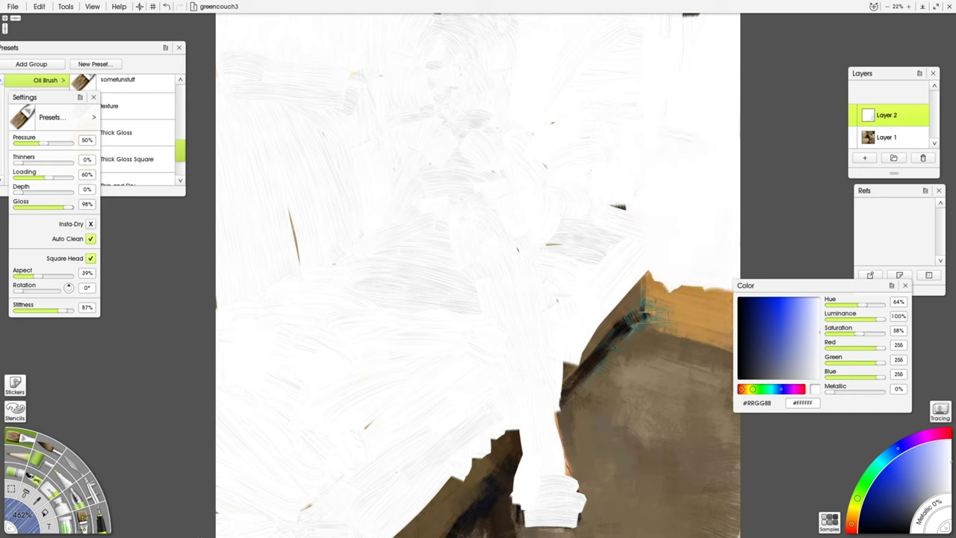
Brush white over the sofa's lower far edge and the orange baseboard.
{"action": "mouse_move", "coordinate": [644, 317]}
{"action": "left_mouse_down"}
{"action": "mouse_move", "coordinate": [587, 357]}
{"action": "mouse_move", "coordinate": [568, 396]}
{"action": "left_mouse_up"}
{"action": "left_click_drag", "start_coordinate": [659, 281], "coordinate": [668, 256]}
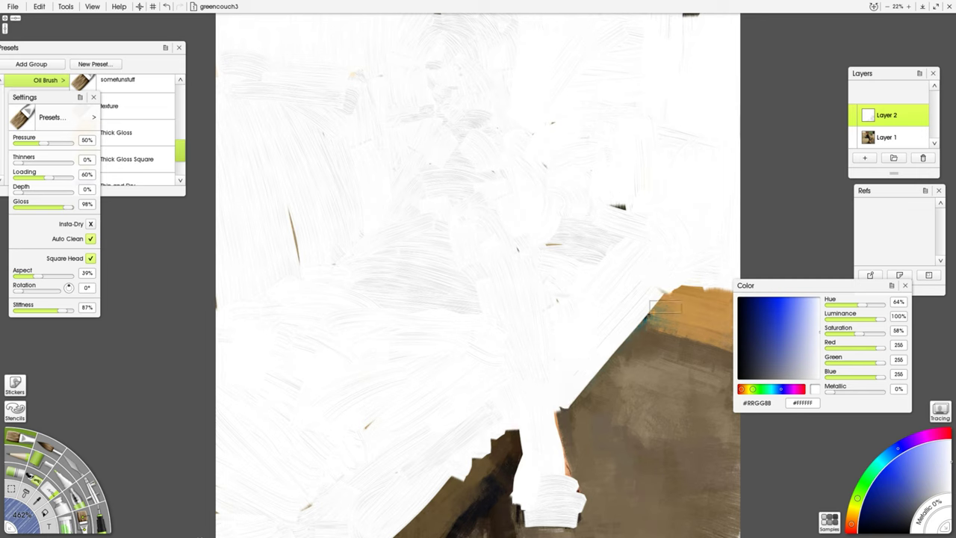
{"action": "left_click_drag", "start_coordinate": [655, 306], "coordinate": [732, 329]}
{"action": "left_click_drag", "start_coordinate": [666, 288], "coordinate": [744, 310]}
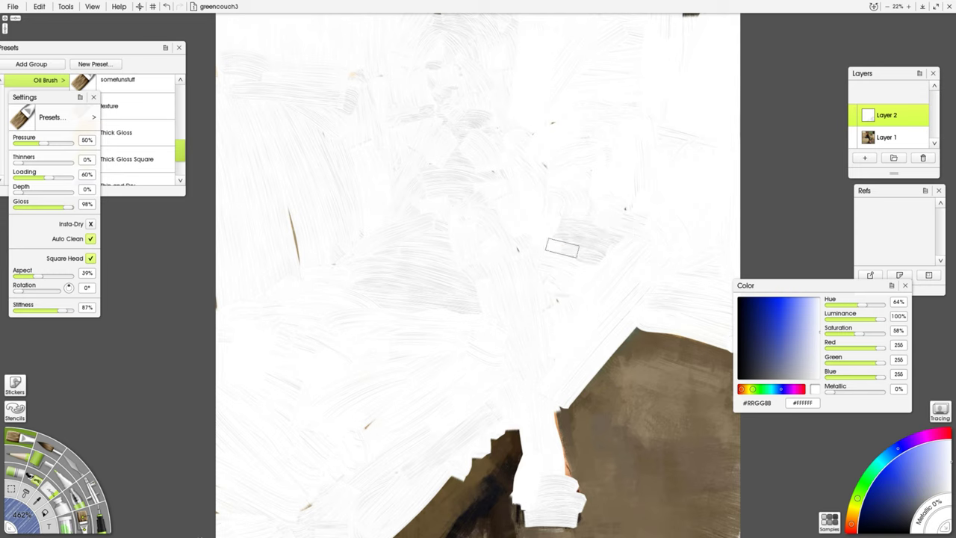
Cover the brown floor area beside the sofa with white brush strokes.
{"action": "mouse_move", "coordinate": [559, 421]}
{"action": "left_mouse_down"}
{"action": "mouse_move", "coordinate": [639, 336]}
{"action": "mouse_move", "coordinate": [590, 463]}
{"action": "mouse_move", "coordinate": [643, 523]}
{"action": "mouse_move", "coordinate": [724, 526]}
{"action": "left_mouse_up"}
{"action": "mouse_move", "coordinate": [683, 351]}
{"action": "left_mouse_down"}
{"action": "mouse_move", "coordinate": [728, 357]}
{"action": "mouse_move", "coordinate": [704, 378]}
{"action": "left_mouse_up"}
{"action": "mouse_move", "coordinate": [565, 433]}
{"action": "left_mouse_down"}
{"action": "mouse_move", "coordinate": [579, 484]}
{"action": "mouse_move", "coordinate": [620, 527]}
{"action": "left_mouse_up"}
{"action": "left_click_drag", "start_coordinate": [612, 449], "coordinate": [672, 526]}
{"action": "left_click_drag", "start_coordinate": [652, 416], "coordinate": [675, 526]}
{"action": "mouse_move", "coordinate": [681, 448]}
{"action": "left_mouse_down"}
{"action": "mouse_move", "coordinate": [710, 517]}
{"action": "mouse_move", "coordinate": [695, 522]}
{"action": "left_mouse_up"}
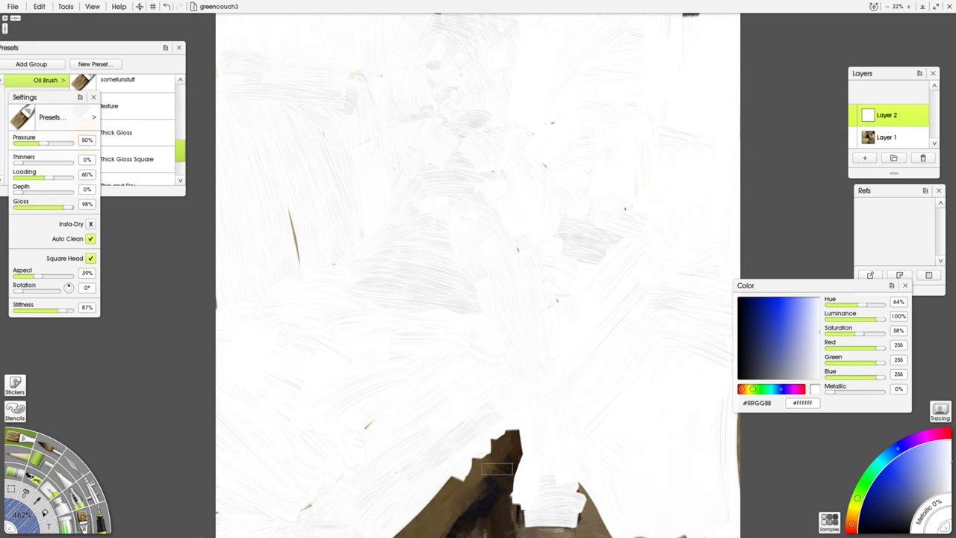
Paint white over the dark area beneath the sofa and around the shoe, and fill the remaining gaps.
{"action": "left_click_drag", "start_coordinate": [515, 428], "coordinate": [413, 532]}
{"action": "mouse_move", "coordinate": [516, 457]}
{"action": "left_mouse_down"}
{"action": "mouse_move", "coordinate": [468, 522]}
{"action": "mouse_move", "coordinate": [499, 532]}
{"action": "left_mouse_up"}
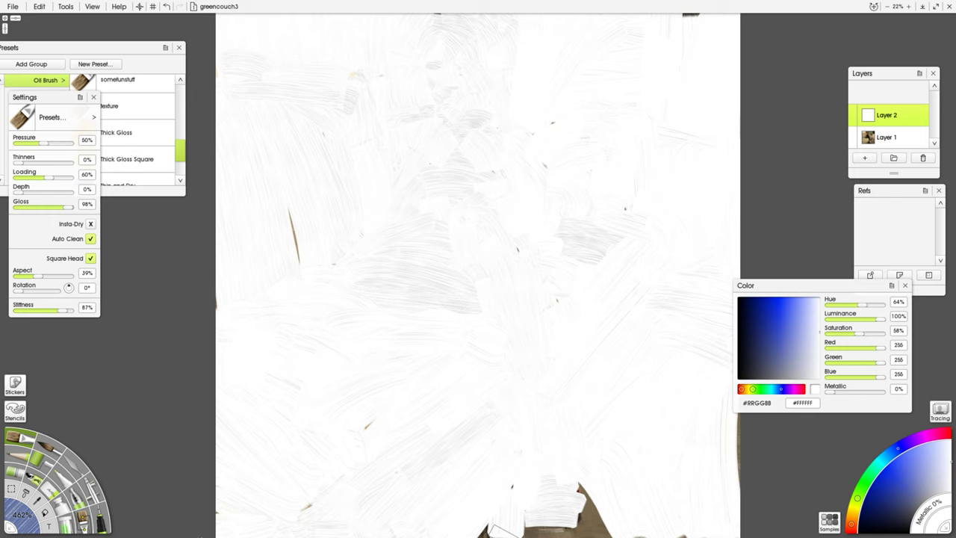
{"action": "mouse_move", "coordinate": [521, 489]}
{"action": "left_mouse_down"}
{"action": "mouse_move", "coordinate": [572, 527]}
{"action": "mouse_move", "coordinate": [602, 529]}
{"action": "mouse_move", "coordinate": [587, 525]}
{"action": "left_mouse_up"}
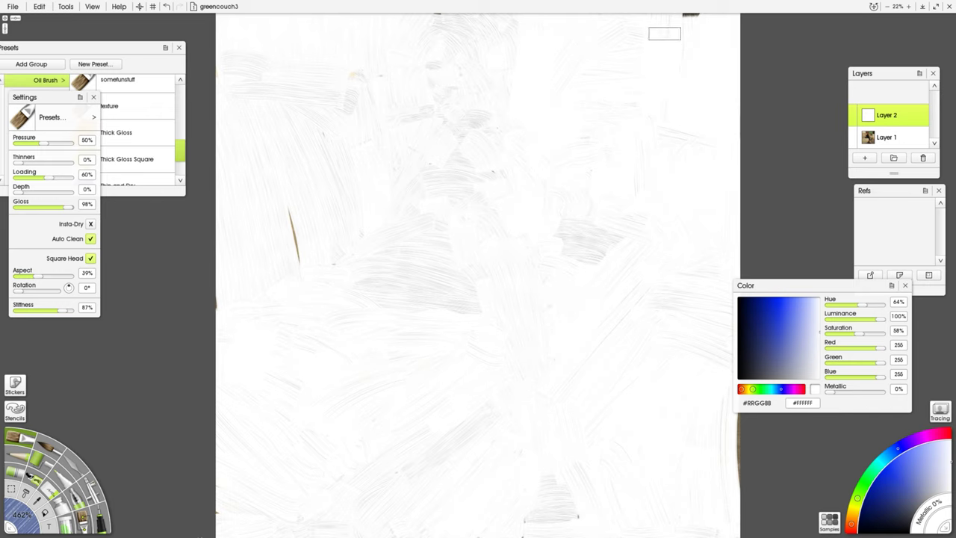
{"action": "mouse_move", "coordinate": [665, 34]}
{"action": "left_mouse_down"}
{"action": "mouse_move", "coordinate": [523, 57]}
{"action": "mouse_move", "coordinate": [401, 41]}
{"action": "mouse_move", "coordinate": [346, 151]}
{"action": "mouse_move", "coordinate": [303, 305]}
{"action": "left_mouse_up"}
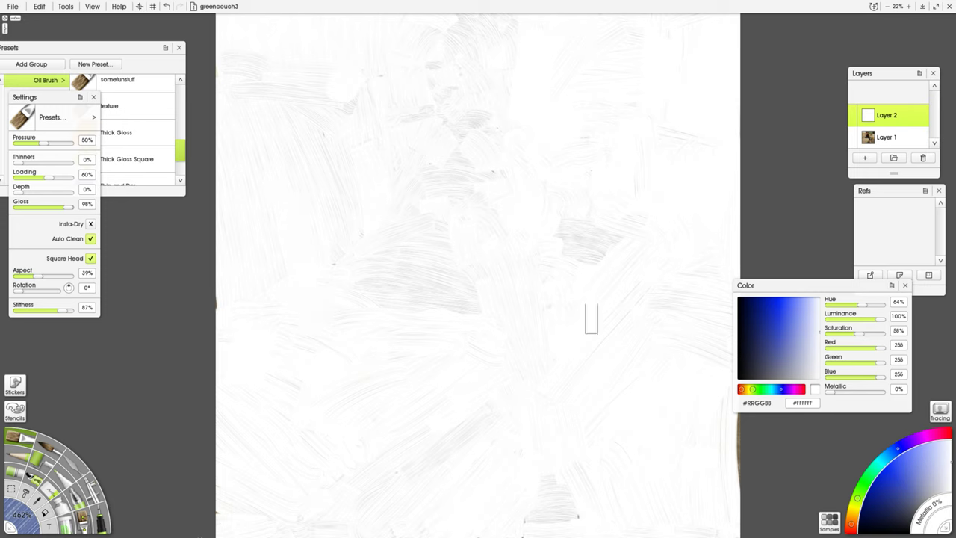
Set Layer 2's blend mode to Multiply to overlay its brush texture, and inspect the woman's face up close.
{"action": "left_click", "coordinate": [924, 120]}
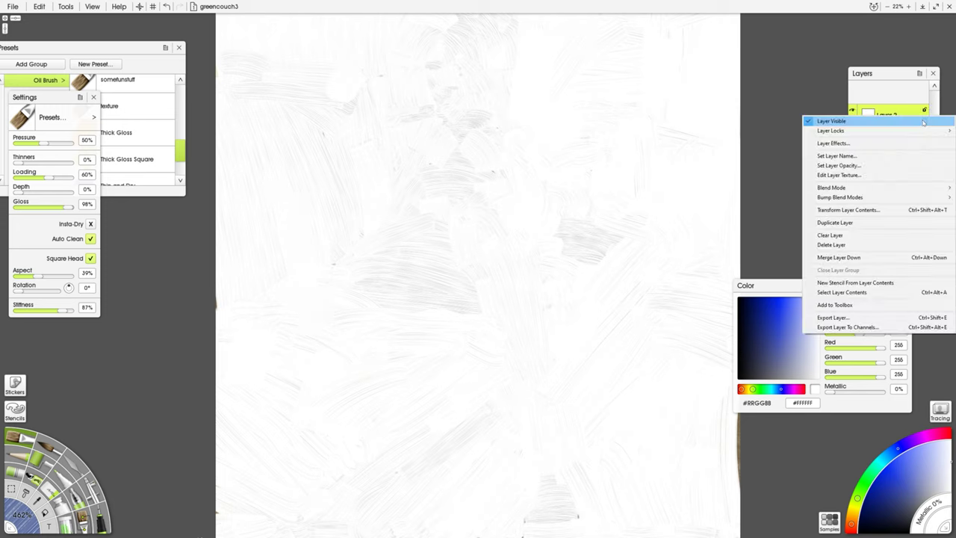
{"action": "mouse_move", "coordinate": [845, 191]}
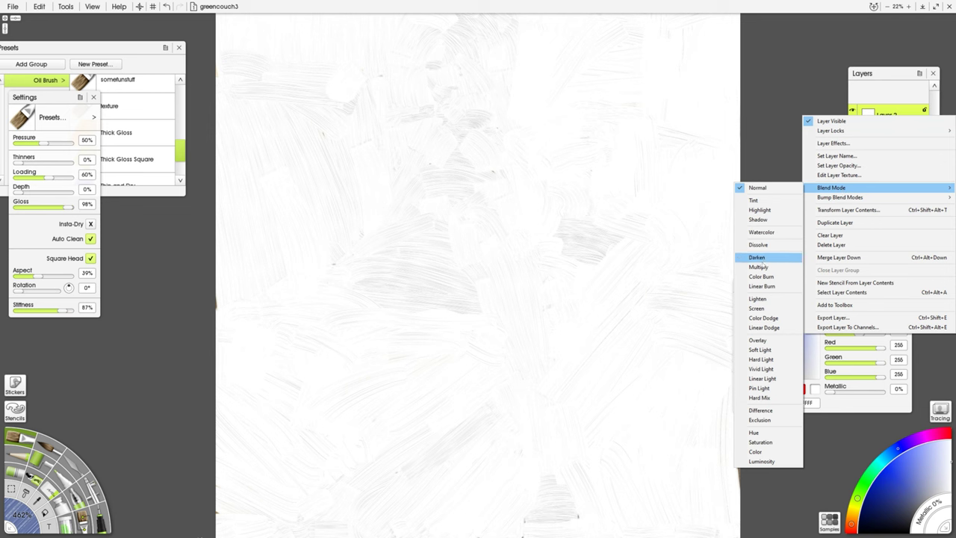
{"action": "left_click", "coordinate": [759, 266]}
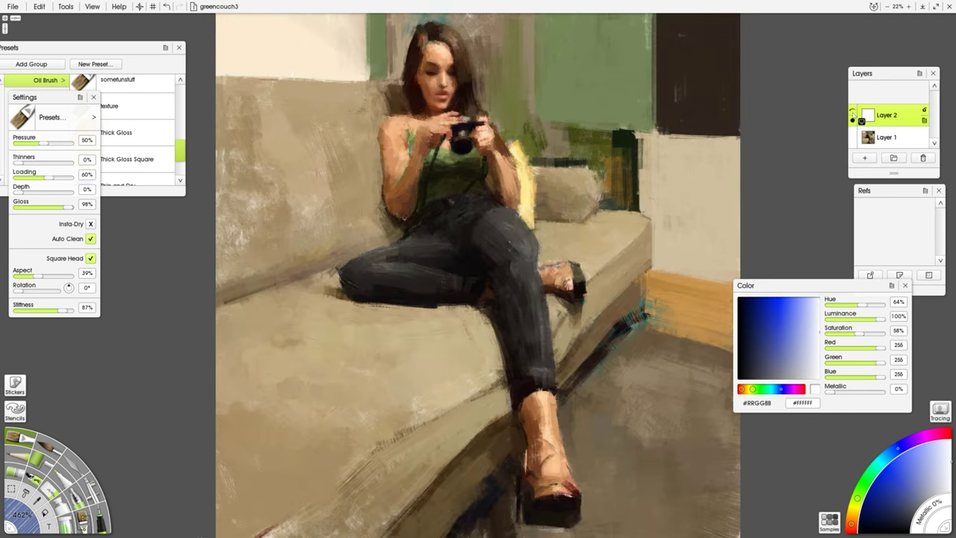
{"action": "key", "text": "plus"}
{"action": "key", "text": "plus"}
{"action": "key", "text": "plus"}
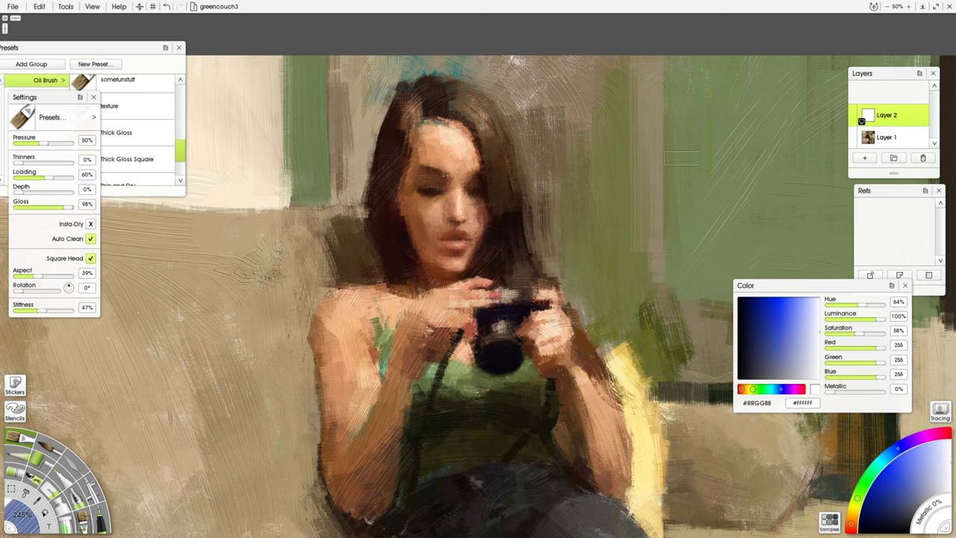
Hide and show Layer 2 again to compare the painting with and without its brush texture.
{"action": "mouse_move", "coordinate": [889, 118]}
{"action": "left_click", "coordinate": [852, 112]}
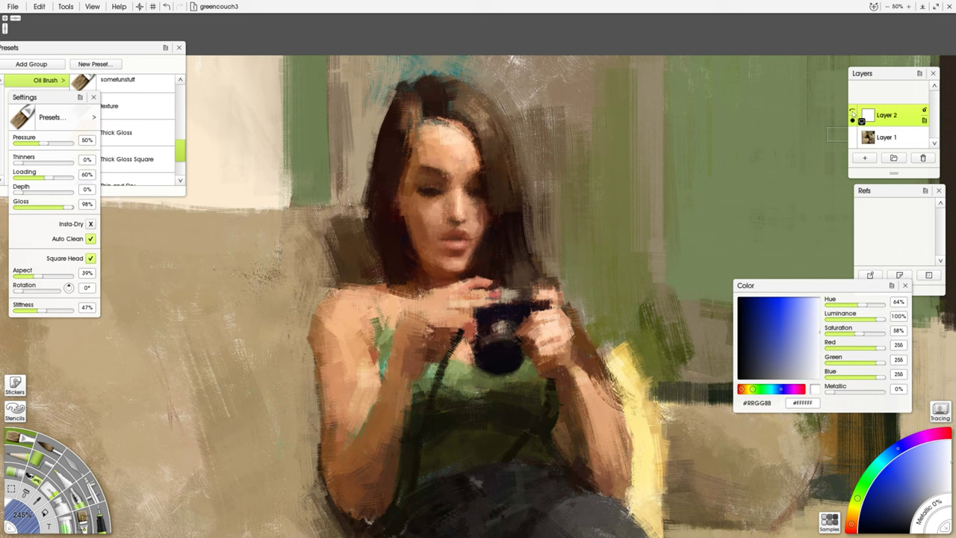
{"action": "left_click", "coordinate": [852, 112]}
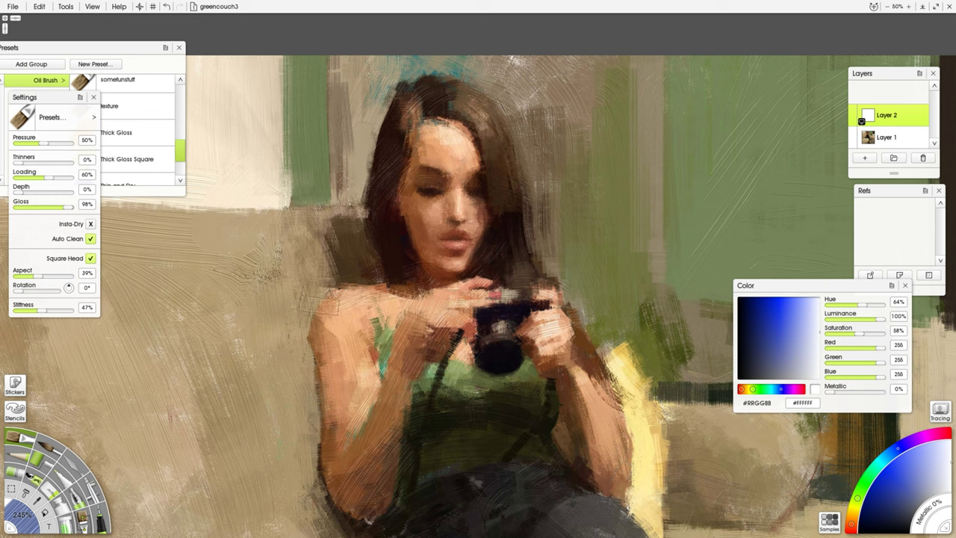
{"action": "mouse_move", "coordinate": [333, 483]}
{"action": "left_mouse_down"}
{"action": "mouse_move", "coordinate": [379, 514]}
{"action": "mouse_move", "coordinate": [396, 490]}
{"action": "left_mouse_up"}
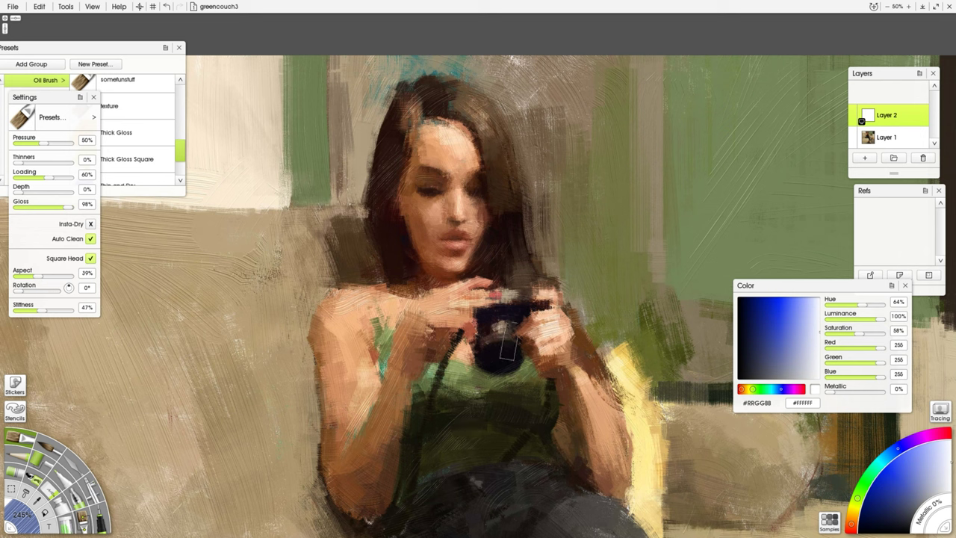
Brush more white strokes over the green wall panel behind the woman to rework its texture on Layer 2.
{"action": "left_click_drag", "start_coordinate": [648, 353], "coordinate": [595, 359]}
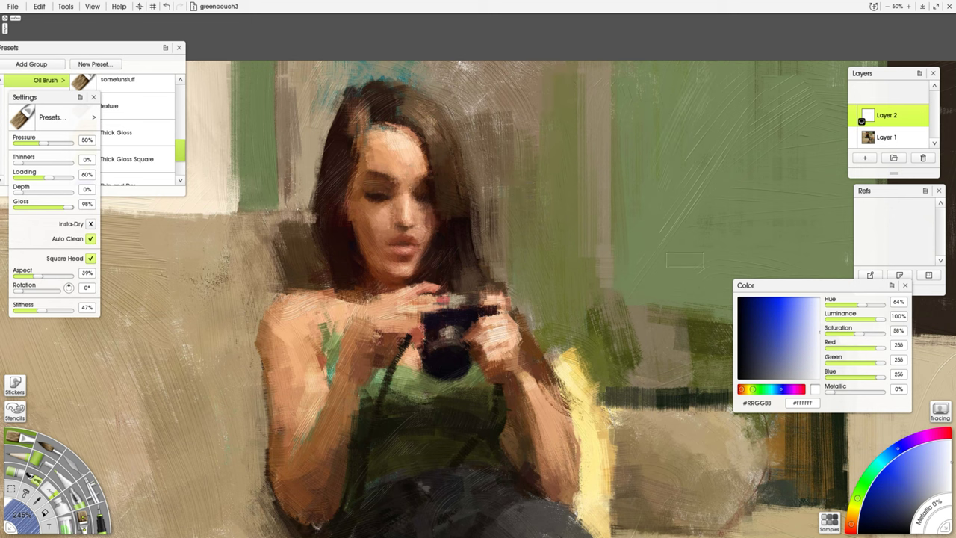
{"action": "left_click_drag", "start_coordinate": [685, 260], "coordinate": [542, 279]}
{"action": "mouse_move", "coordinate": [587, 228]}
{"action": "left_mouse_down"}
{"action": "mouse_move", "coordinate": [680, 123]}
{"action": "mouse_move", "coordinate": [598, 247]}
{"action": "left_mouse_up"}
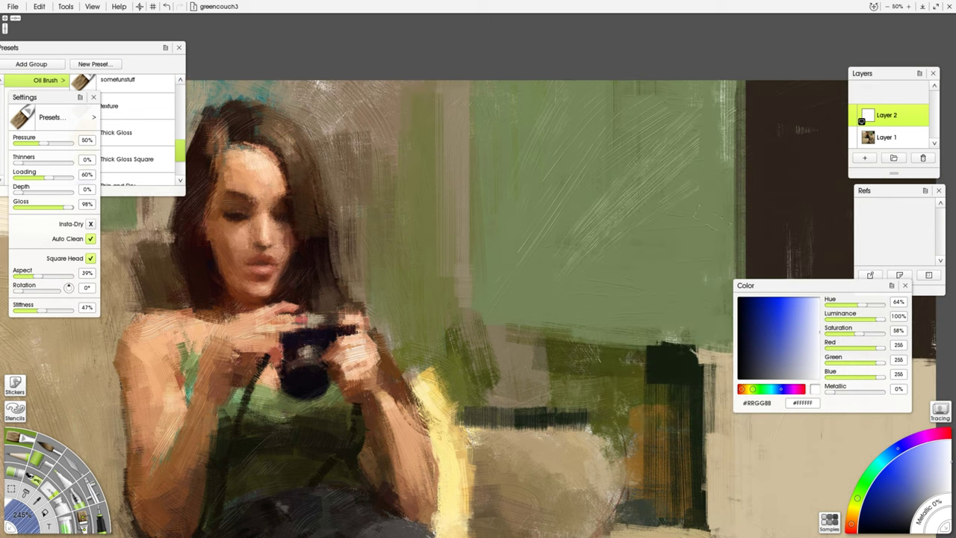
{"action": "left_click_drag", "start_coordinate": [683, 97], "coordinate": [678, 273]}
{"action": "left_click_drag", "start_coordinate": [635, 113], "coordinate": [629, 224]}
{"action": "left_click_drag", "start_coordinate": [603, 183], "coordinate": [562, 304]}
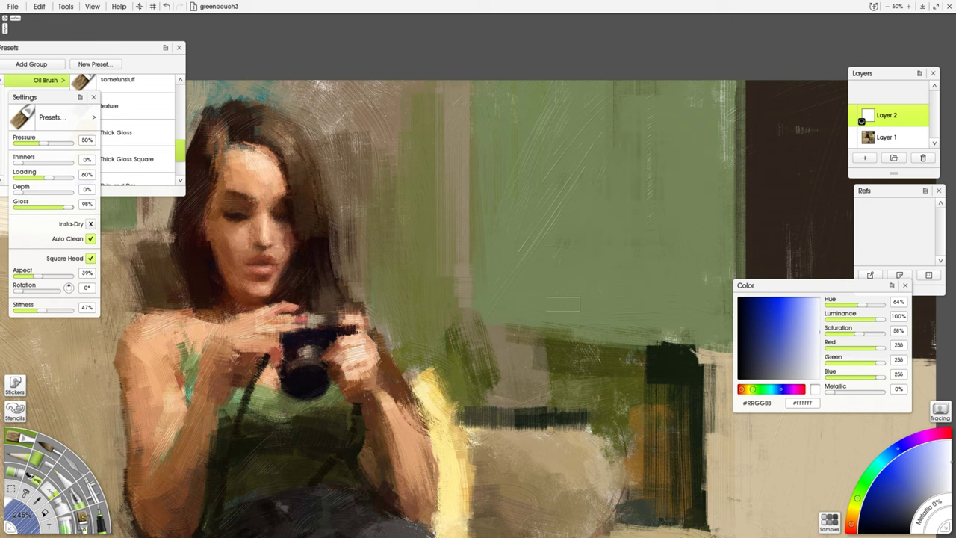
Add white texture strokes over the beige wall beside the sofa and down around the orange baseboard.
{"action": "left_click_drag", "start_coordinate": [753, 131], "coordinate": [629, 60]}
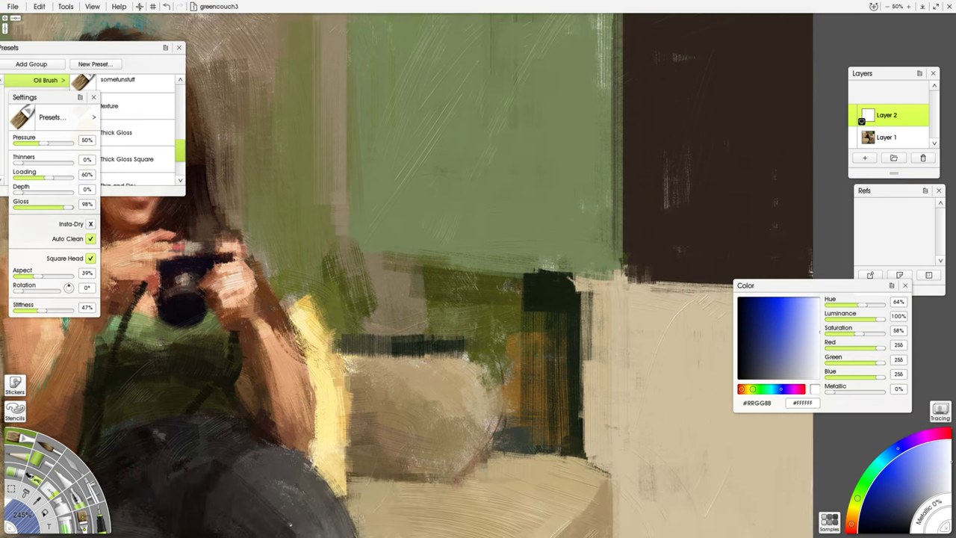
{"action": "left_click_drag", "start_coordinate": [485, 309], "coordinate": [487, 309]}
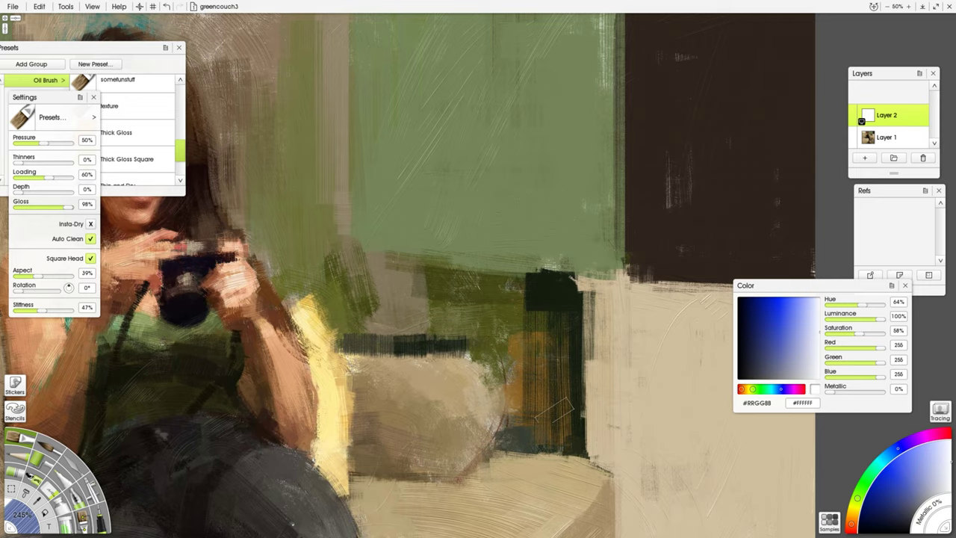
{"action": "left_click_drag", "start_coordinate": [661, 383], "coordinate": [536, 362]}
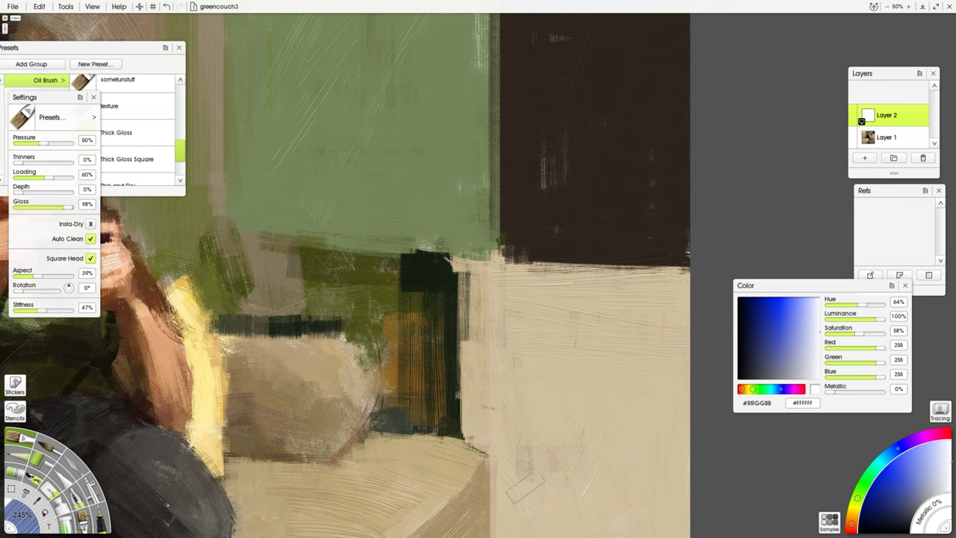
{"action": "left_click_drag", "start_coordinate": [525, 488], "coordinate": [557, 366]}
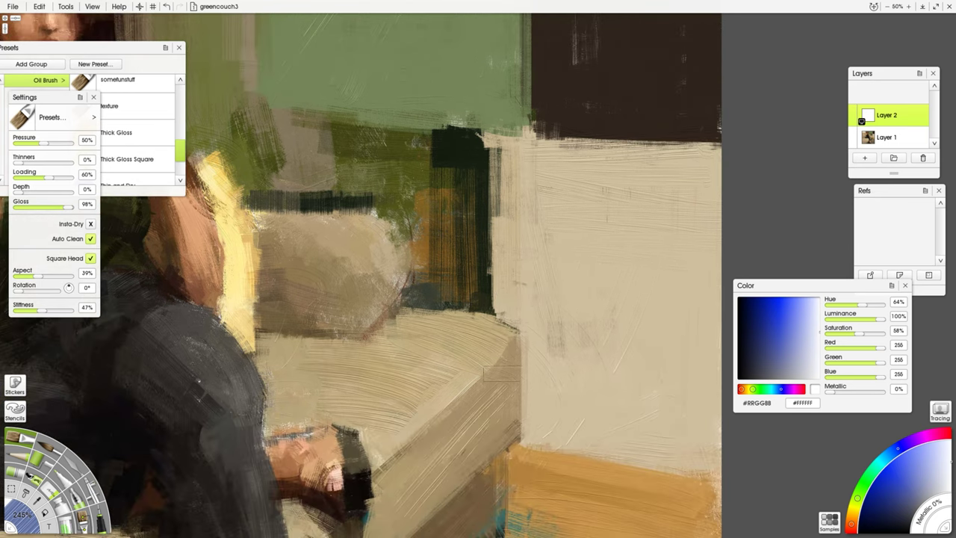
{"action": "left_click_drag", "start_coordinate": [523, 471], "coordinate": [559, 299]}
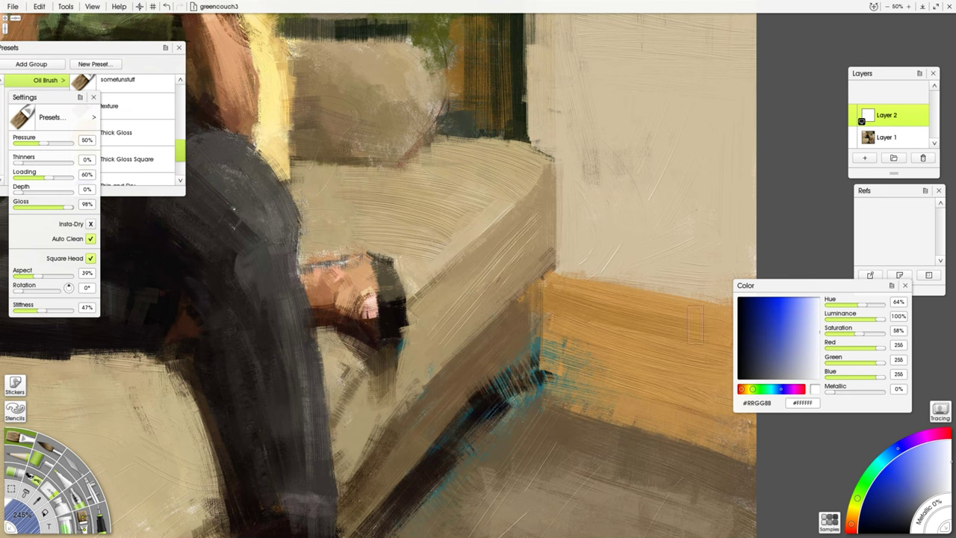
{"action": "left_click_drag", "start_coordinate": [419, 515], "coordinate": [538, 296]}
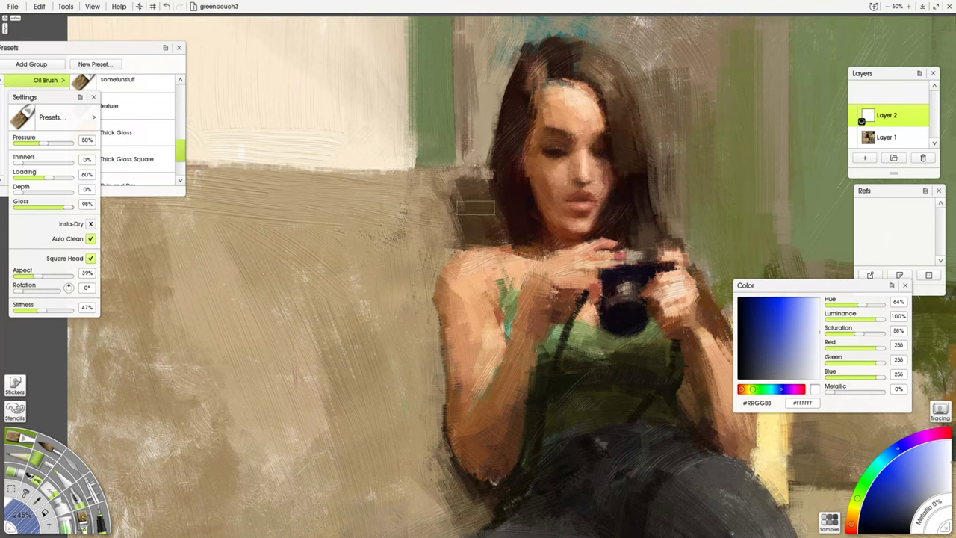
{"action": "left_click_drag", "start_coordinate": [490, 180], "coordinate": [475, 307]}
{"action": "left_click_drag", "start_coordinate": [750, 350], "coordinate": [738, 350]}
{"action": "left_click_drag", "start_coordinate": [528, 281], "coordinate": [546, 285]}
{"action": "key", "text": "ctrl+z"}
Set the paint colour to light grey (RGB 221, 221, 221) and reduce the brush size to 79%.
{"action": "left_click_drag", "start_coordinate": [793, 352], "coordinate": [809, 378]}
{"action": "left_click_drag", "start_coordinate": [593, 354], "coordinate": [446, 340], "text": "shift"}
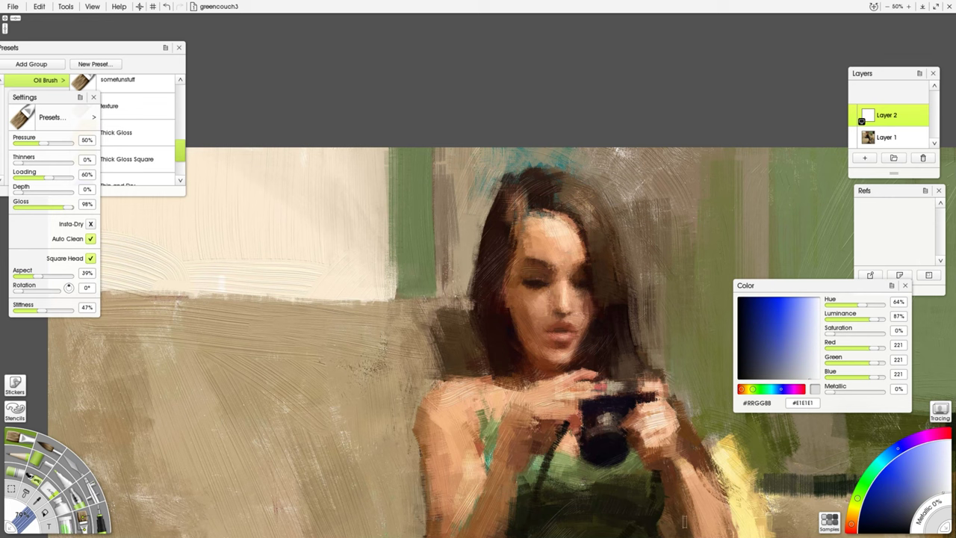
{"action": "mouse_move", "coordinate": [597, 516]}
{"action": "left_mouse_down"}
{"action": "mouse_move", "coordinate": [576, 489]}
{"action": "mouse_move", "coordinate": [531, 342]}
{"action": "left_mouse_up"}
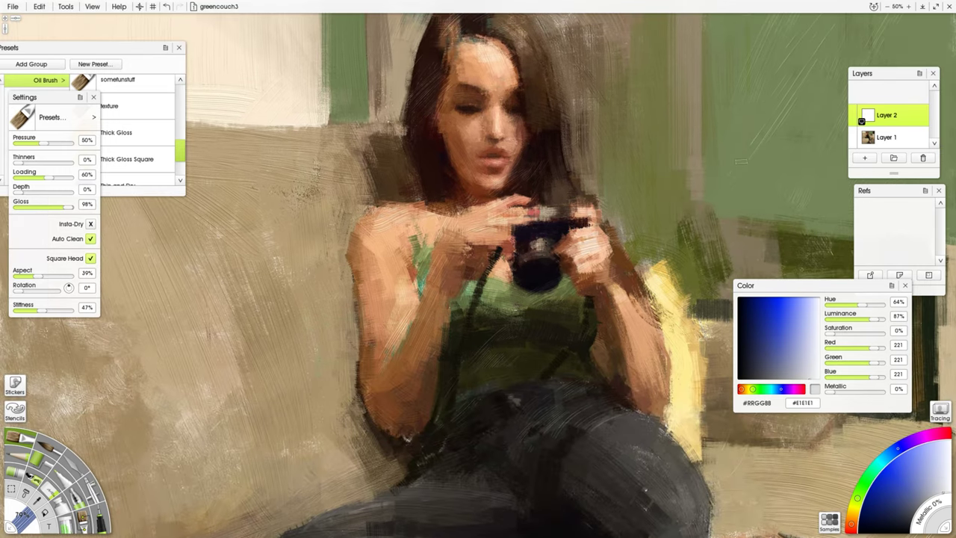
Try pale blue (RGB 237, 239, 255), grey (RGB 198, 198, 198) and off-white (RGB 239, 241, 249) as paint colours.
{"action": "left_click", "coordinate": [947, 436]}
{"action": "left_click", "coordinate": [715, 310]}
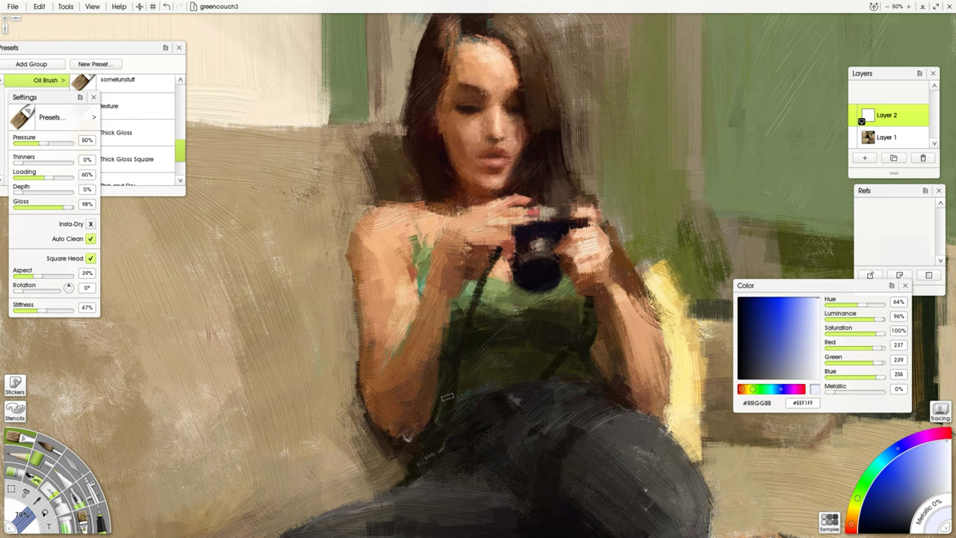
{"action": "left_click", "coordinate": [938, 502]}
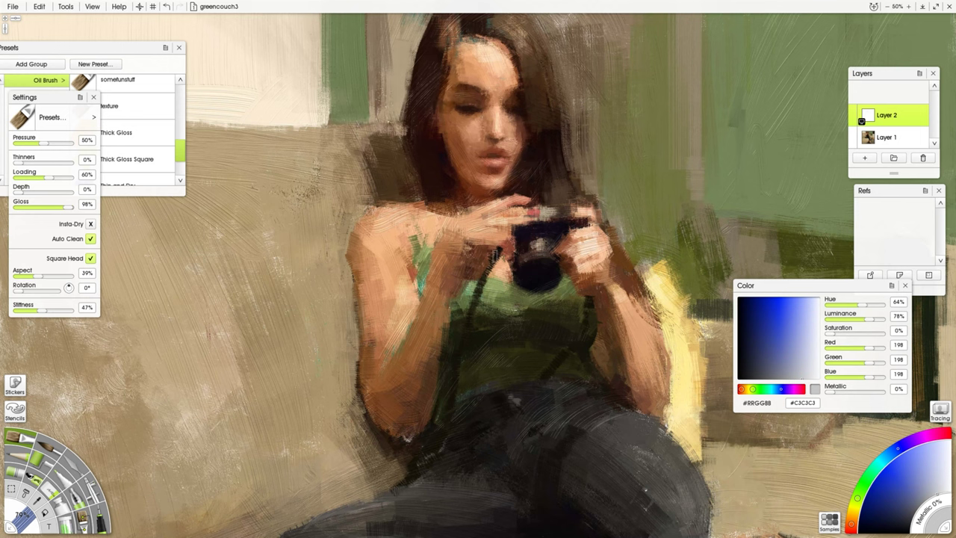
{"action": "left_click", "coordinate": [924, 463]}
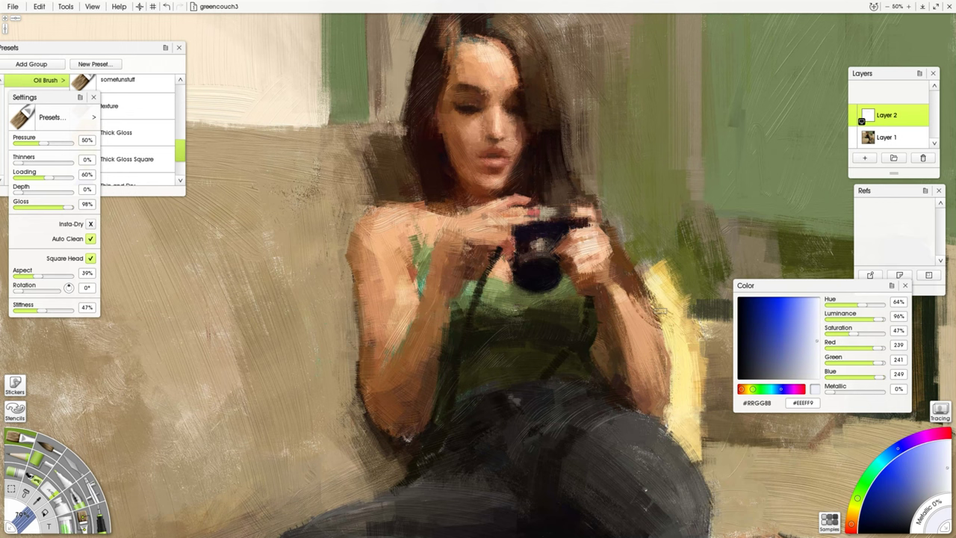
Examine the texture over the whole painting and up close on the woman, switching the paint colour to grey (RGB 203, 203, 203).
{"action": "key", "text": "minus"}
{"action": "left_click_drag", "start_coordinate": [461, 330], "coordinate": [412, 207]}
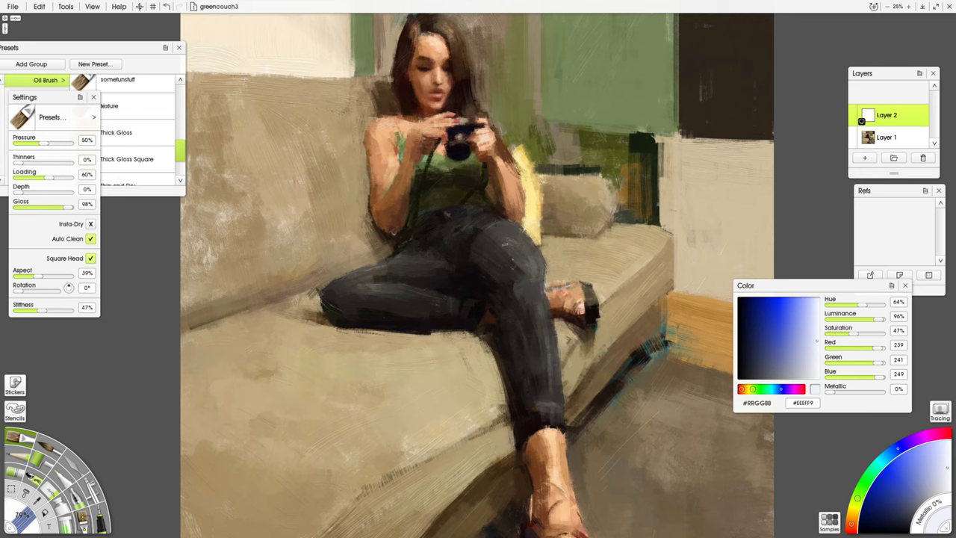
{"action": "left_click", "coordinate": [932, 483]}
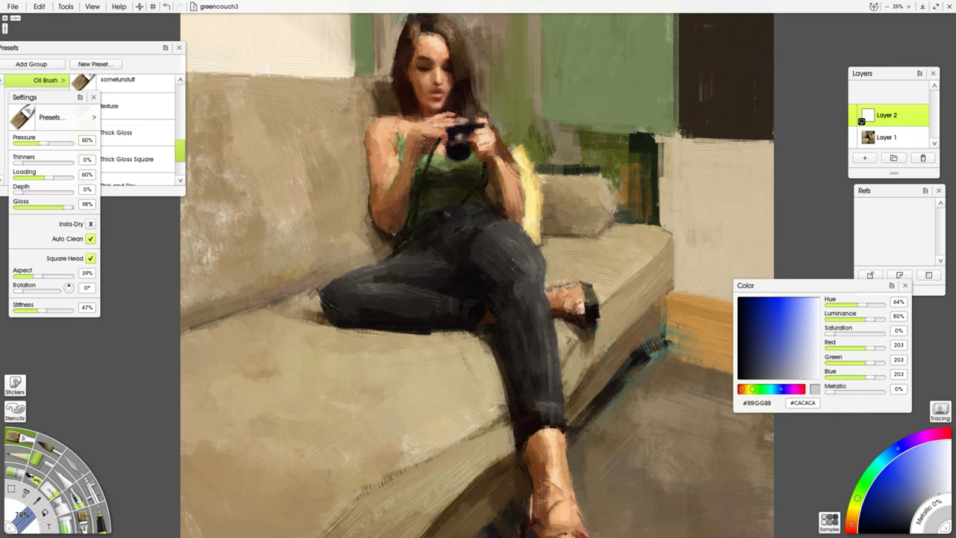
{"action": "left_click_drag", "start_coordinate": [535, 328], "coordinate": [551, 412]}
{"action": "key", "text": "plus"}
{"action": "scroll", "coordinate": [437, 321], "scroll_direction": "up", "scroll_amount": 2}
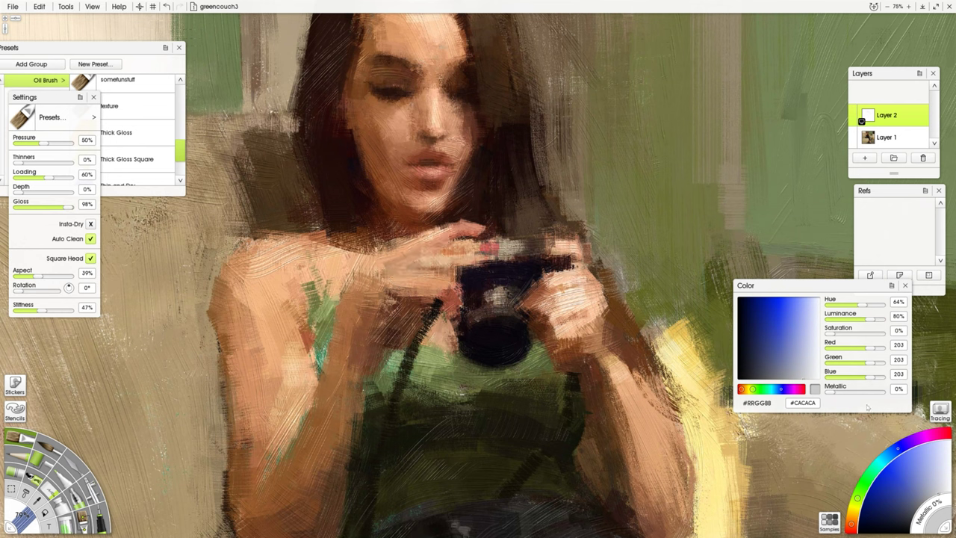
Set the paint colour to off-white (RGB 243, 244, 252) and view the painting at 25%.
{"action": "left_click", "coordinate": [948, 463]}
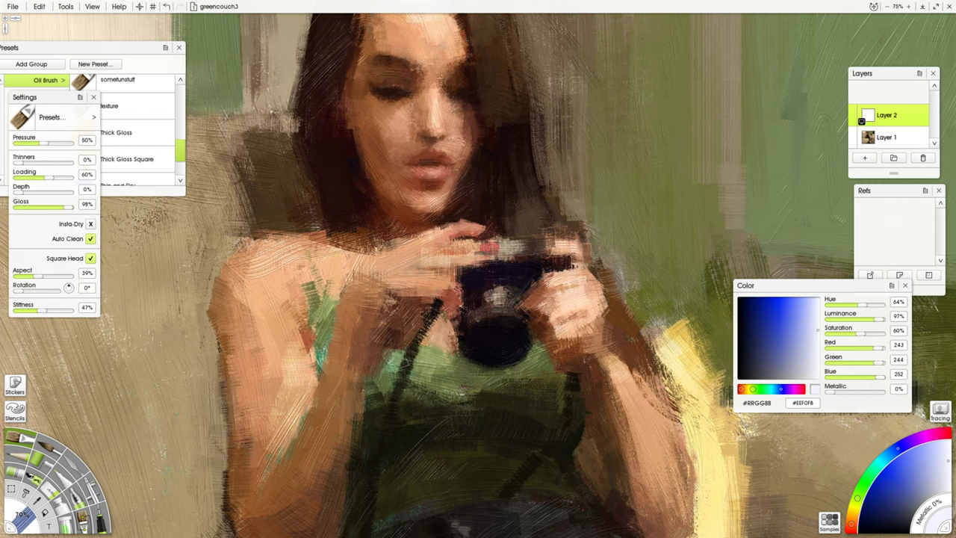
{"action": "key", "text": "minus"}
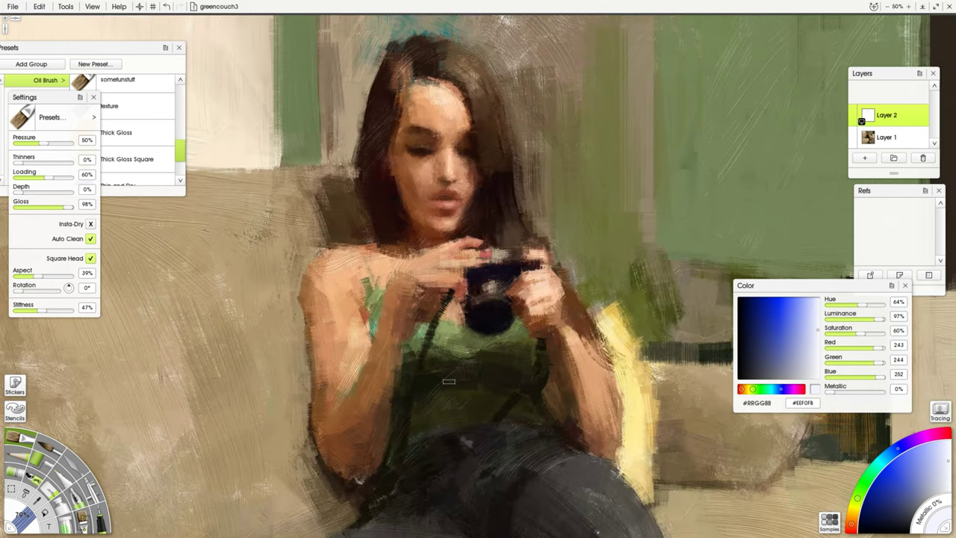
{"action": "key", "text": "ctrl+minus"}
{"action": "key", "text": "ctrl+minus"}
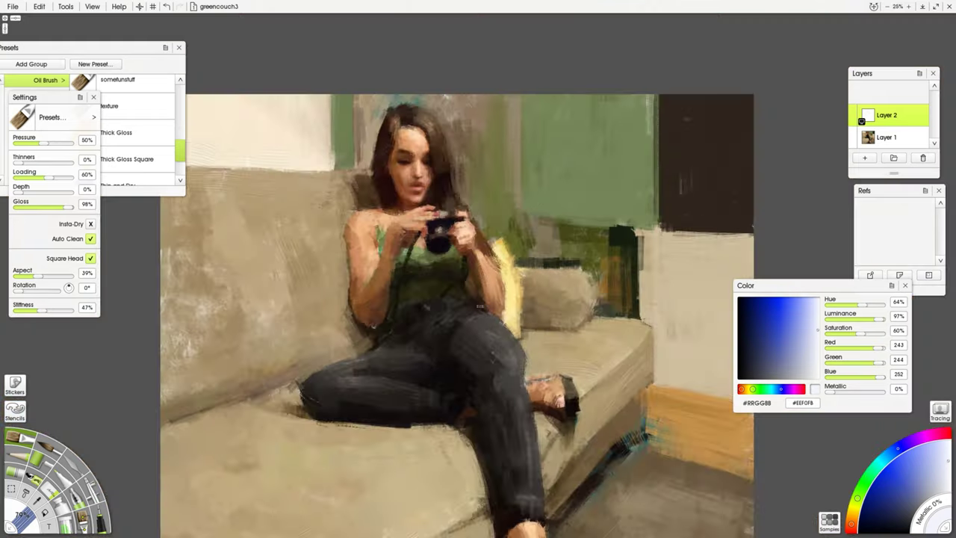